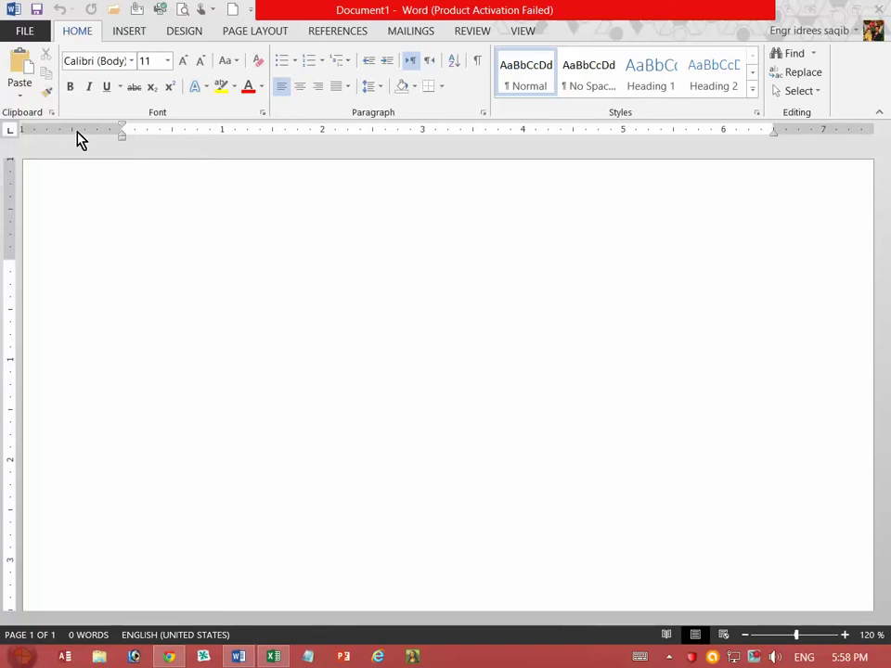
Fill the empty document with five sample paragraphs using =rand()
click(164, 238)
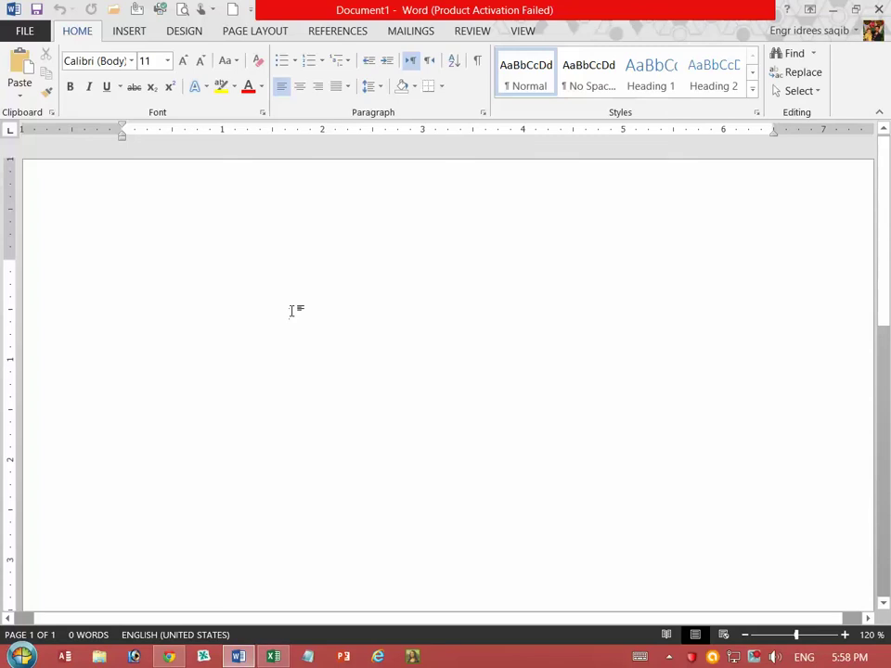
text(=rand()
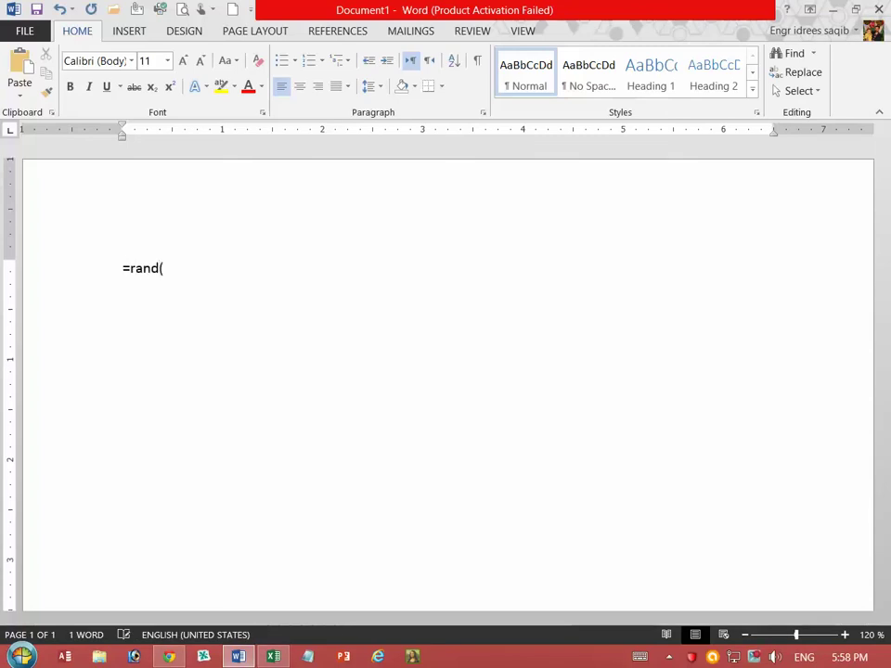
key(Return)
Copy the first 'Video provides…' paragraph and paste copies of it at the document end
click(368, 254)
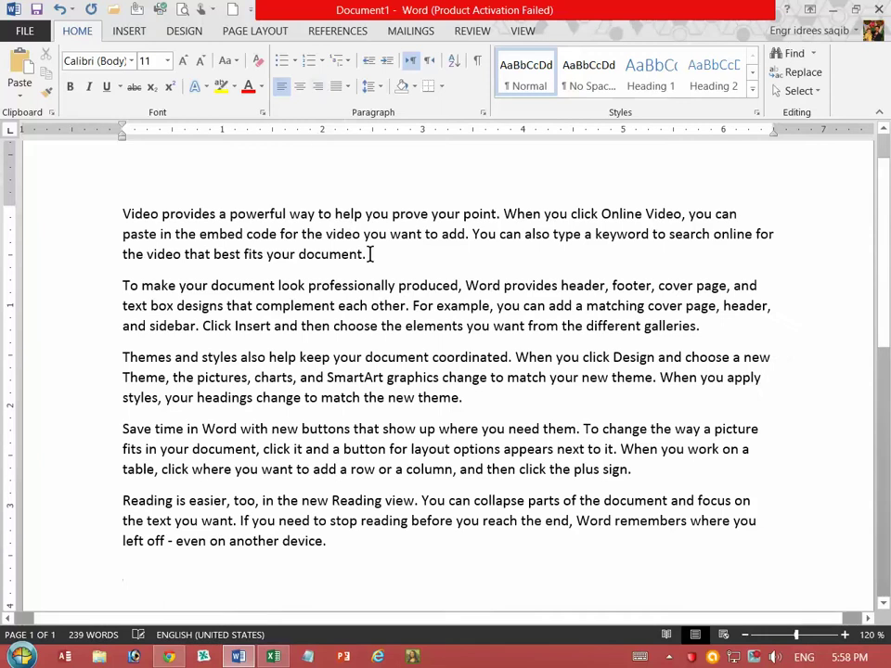
double_click(83, 204)
key(ctrl+c)
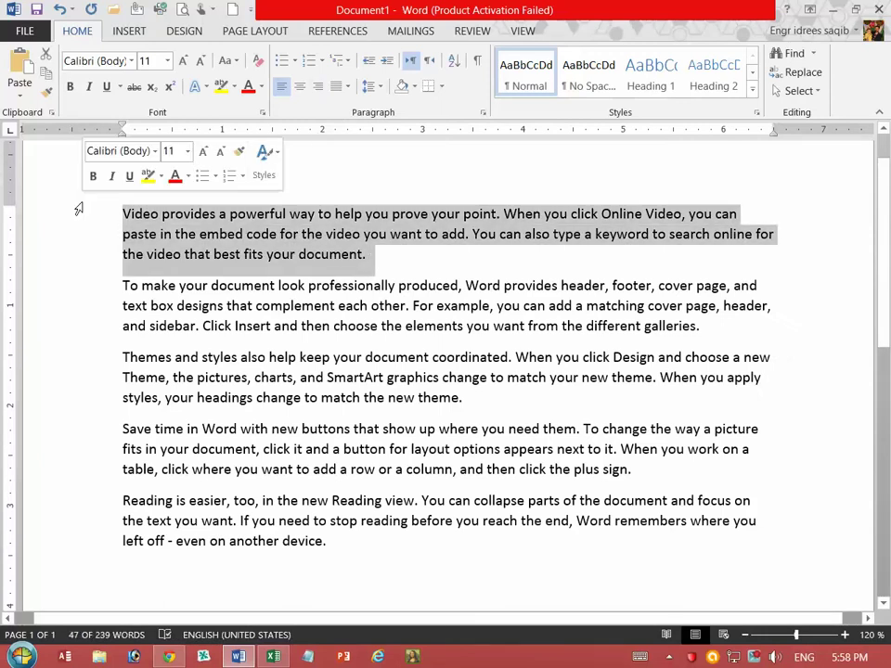
click(164, 567)
key(ctrl+v)
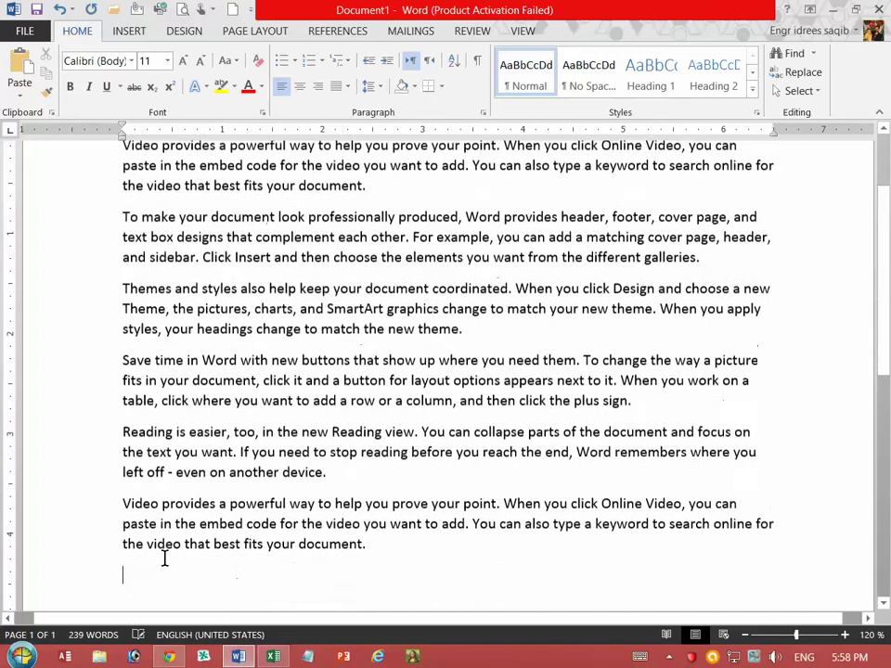
key(ctrl+v)
key(ctrl+v)
key(ctrl+v)
Delete the opening 'Video provides…' paragraph
scroll(233, 484, up, 5)
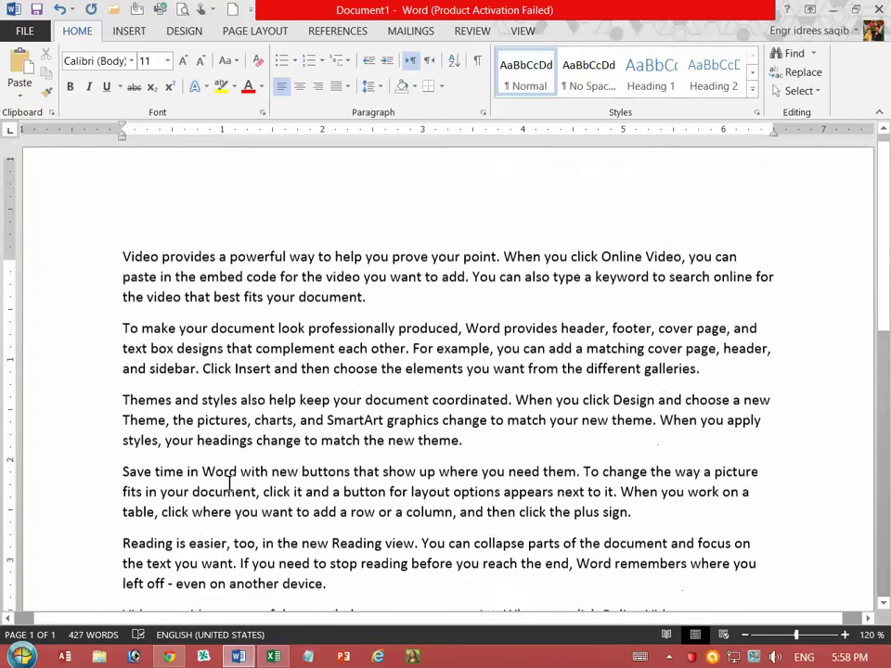
drag(395, 298, 26, 269)
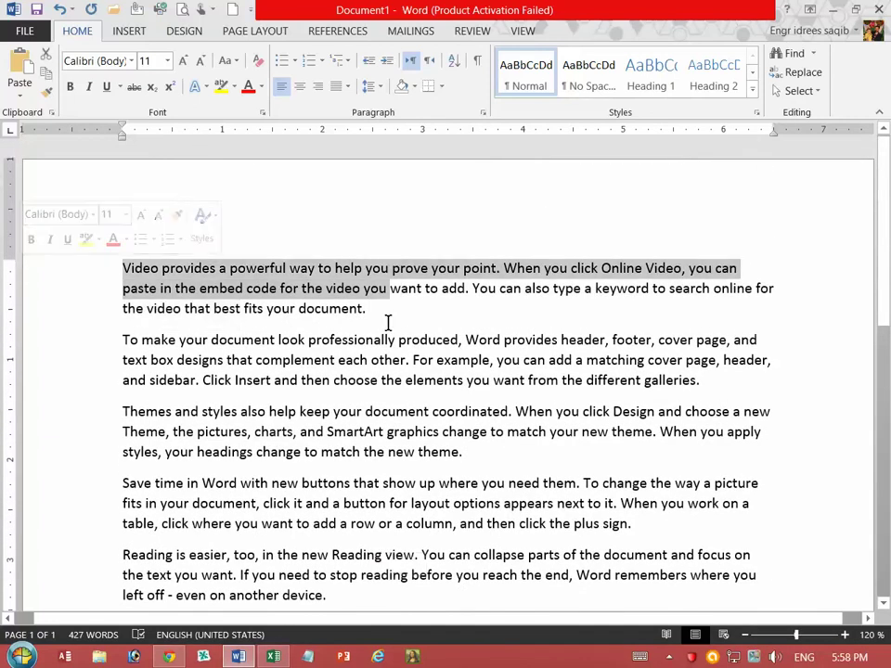
double_click(104, 261)
key(ctrl+c)
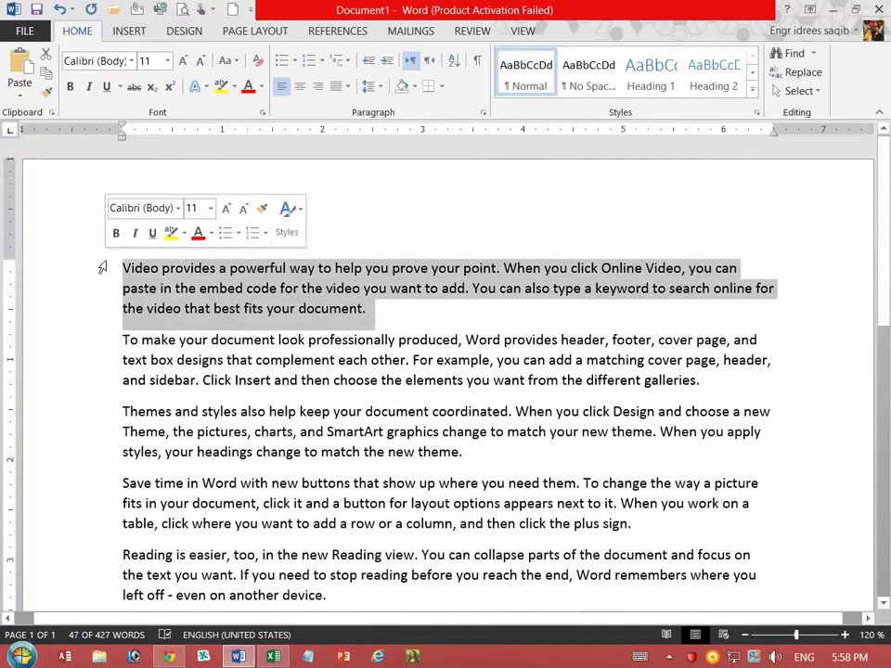
key(Delete)
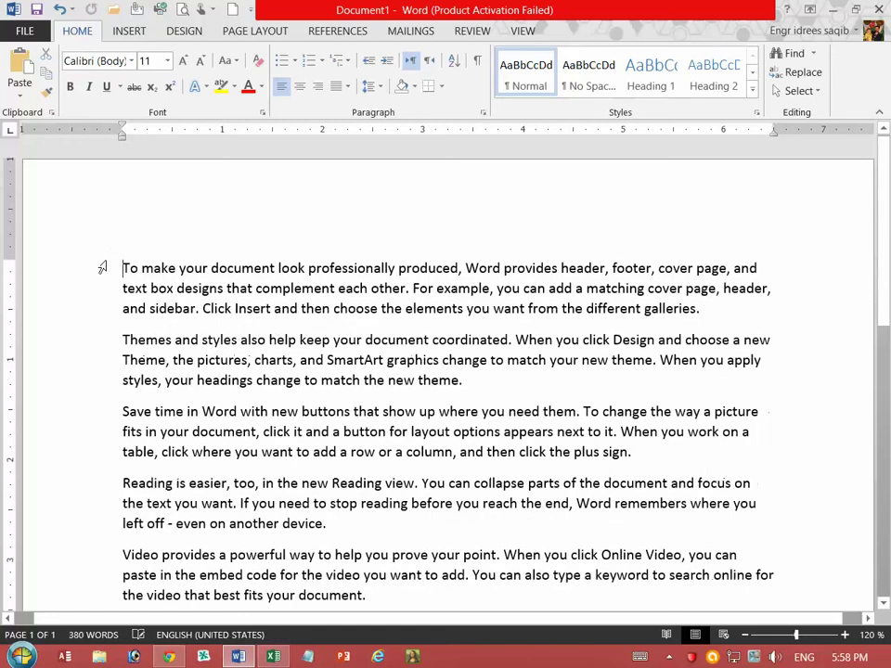
Paste three more copies of the Video paragraph on the last line
scroll(103, 366, down, 7)
click(139, 235)
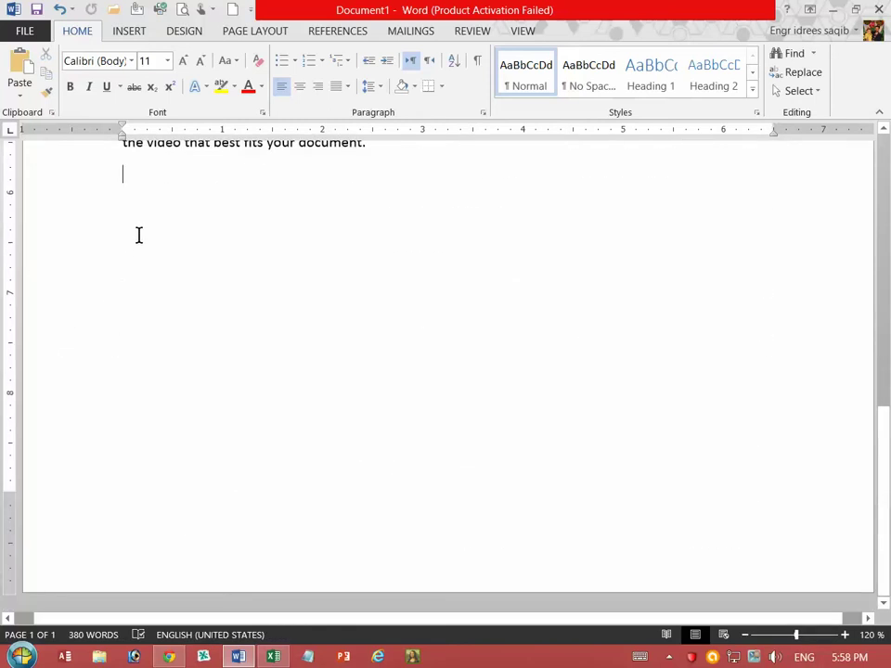
key(ctrl+v)
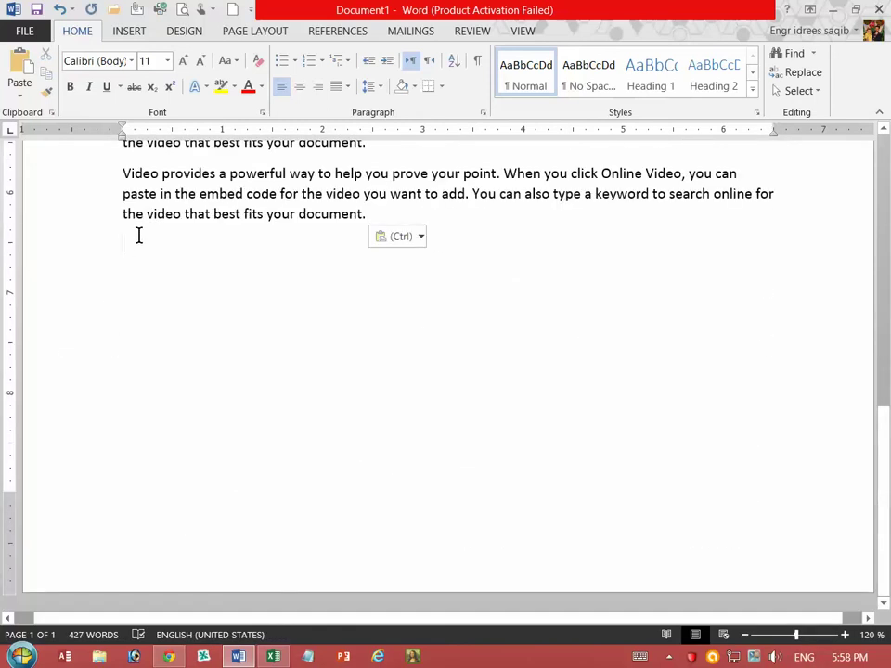
key(ctrl+v)
key(ctrl+v)
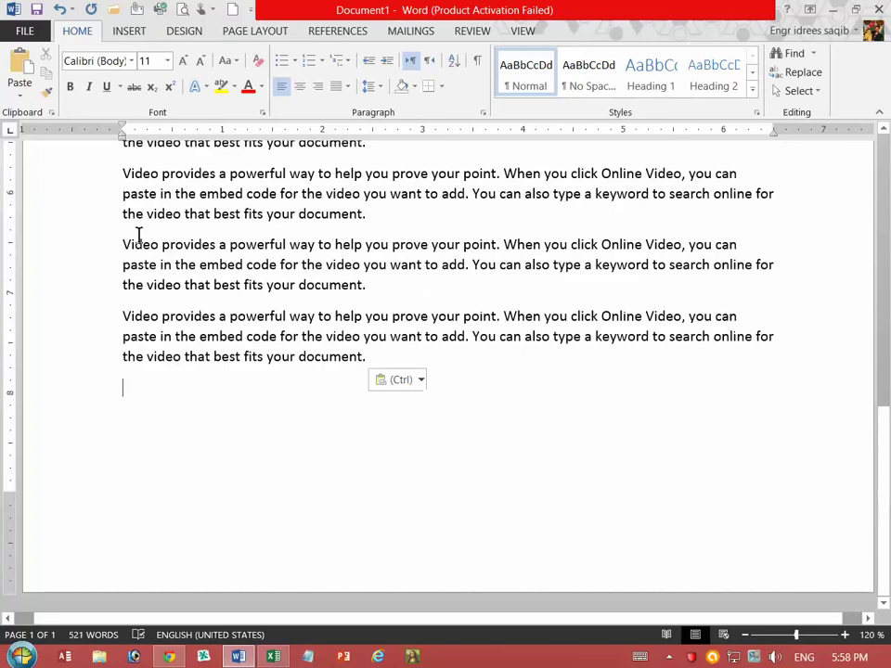
scroll(138, 234, up, 10)
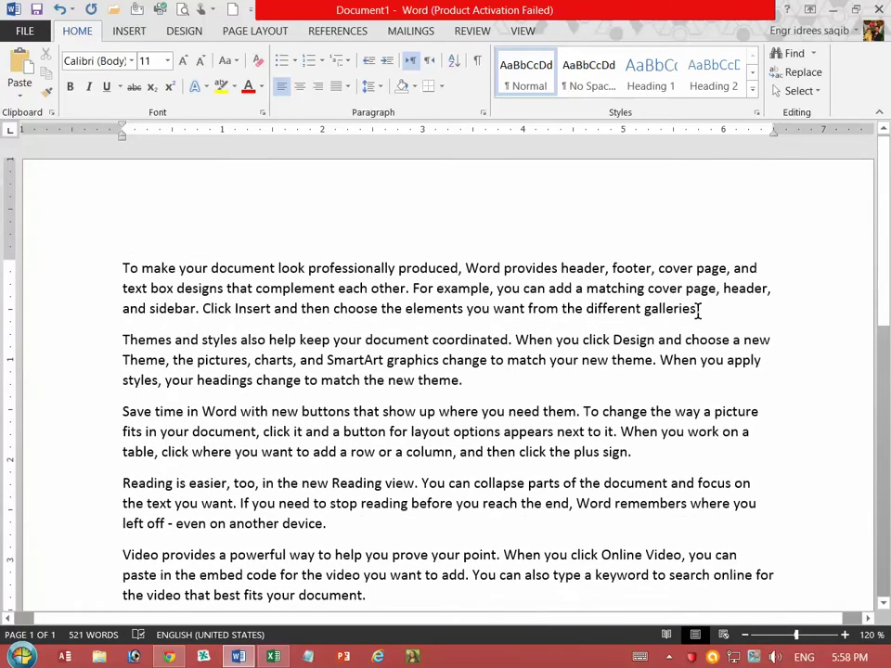
Color the 'To make your document…' paragraph red and Format-Paint it onto 'Reading is easier…'
drag(710, 308, 8, 252)
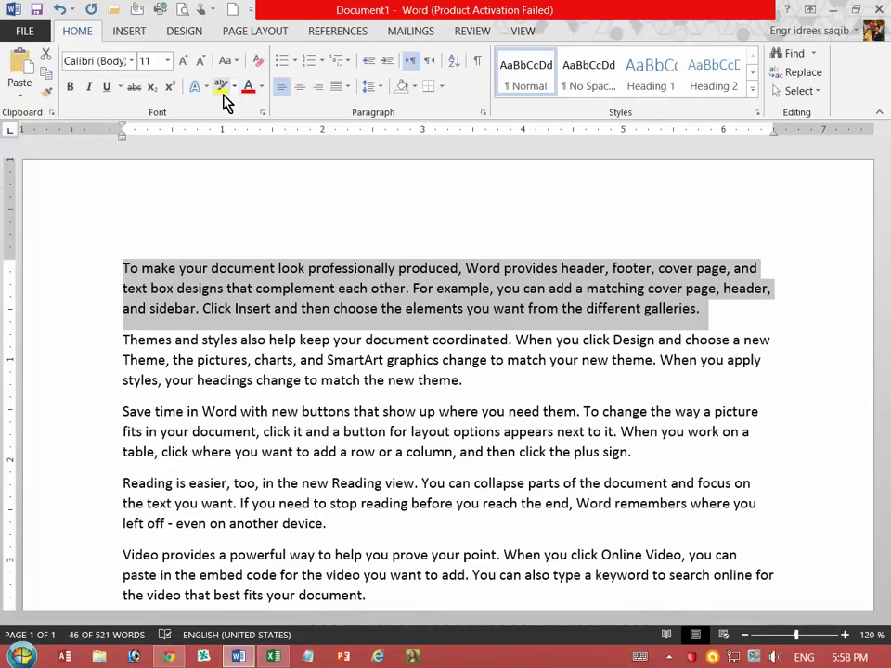
click(248, 89)
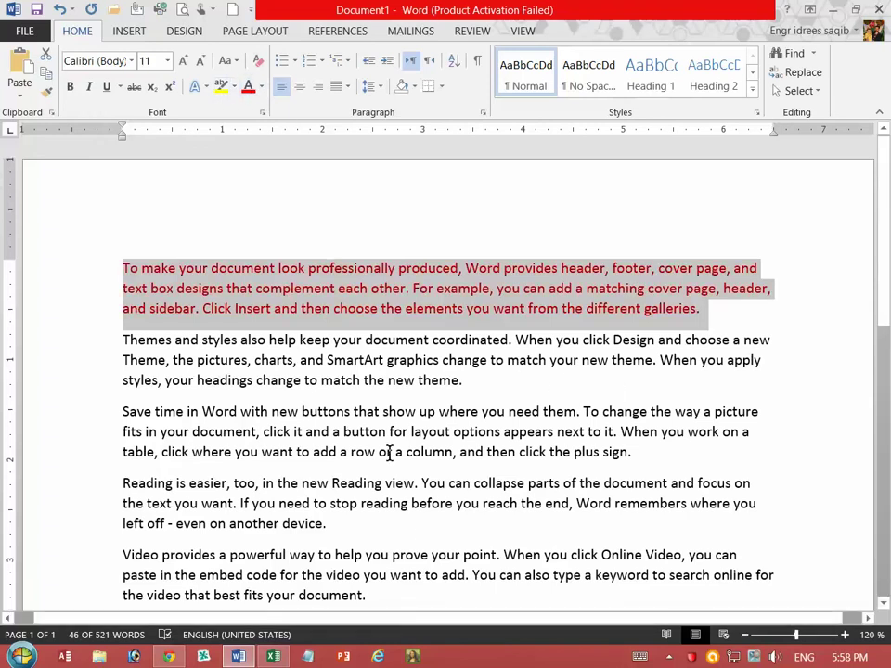
click(49, 95)
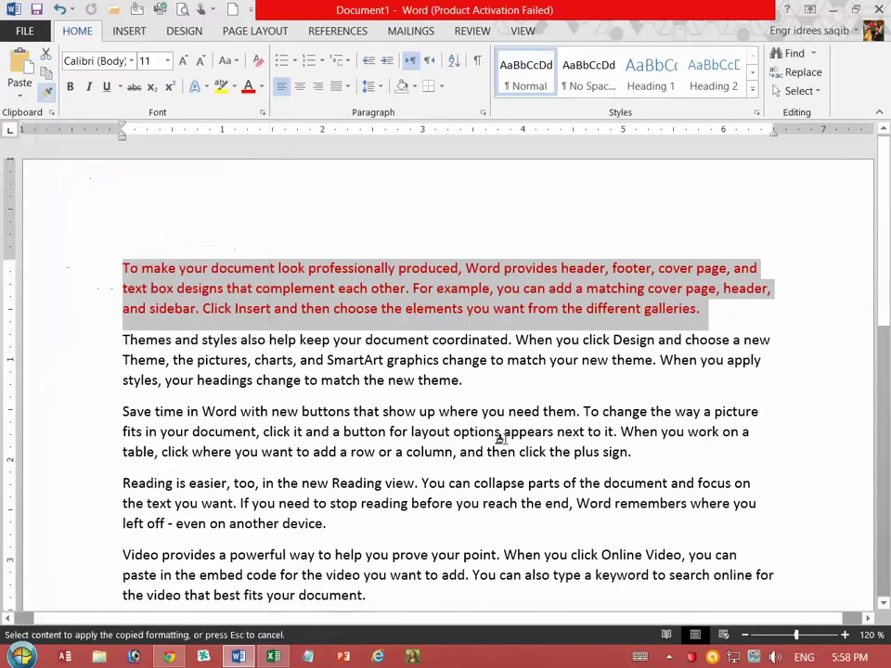
drag(342, 531, 172, 484)
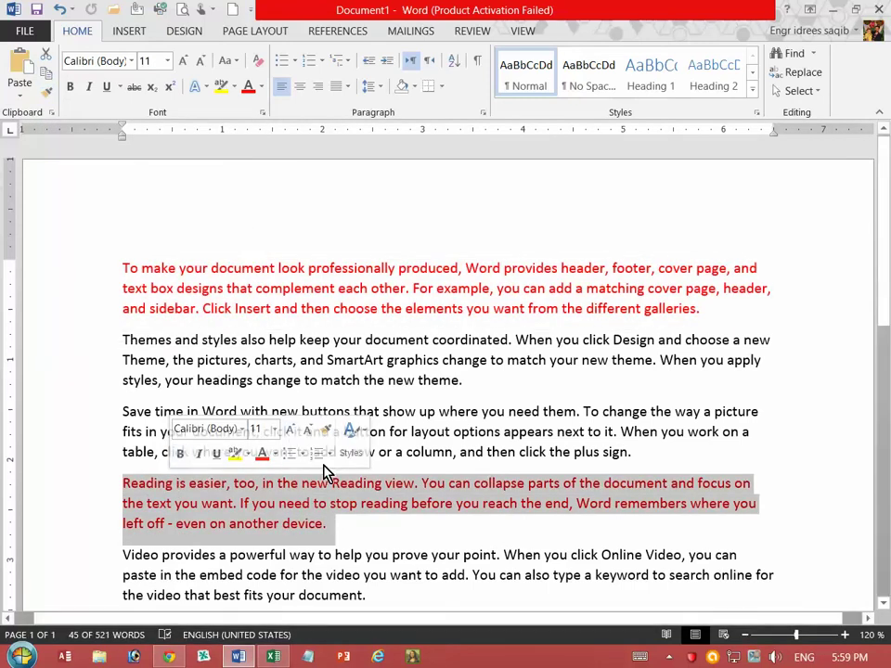
drag(685, 322, 655, 329)
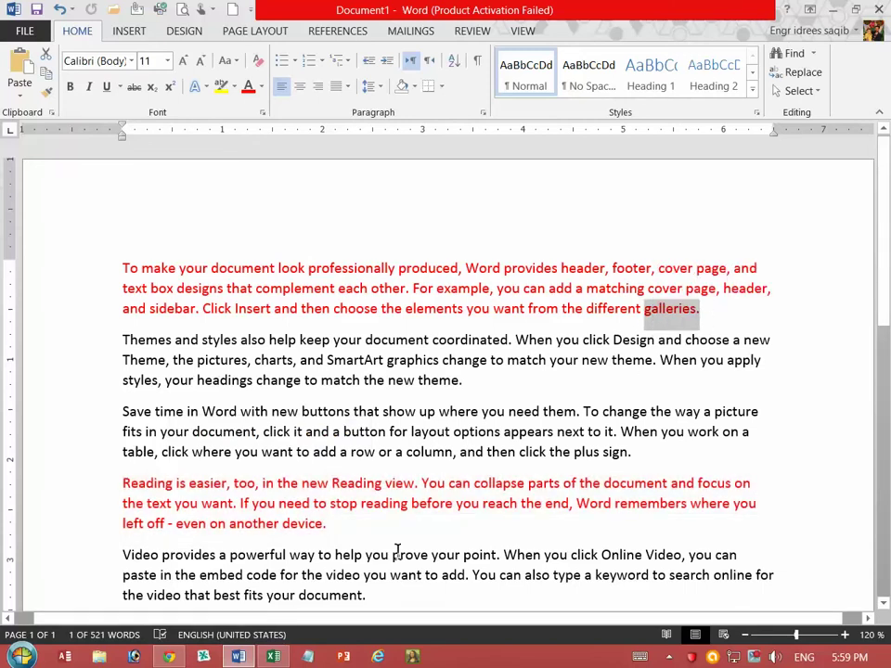
Select a repeated Video paragraph, show and dismiss the ribbon access hints, then scroll back up
scroll(398, 551, down, 10)
triple_click(126, 243)
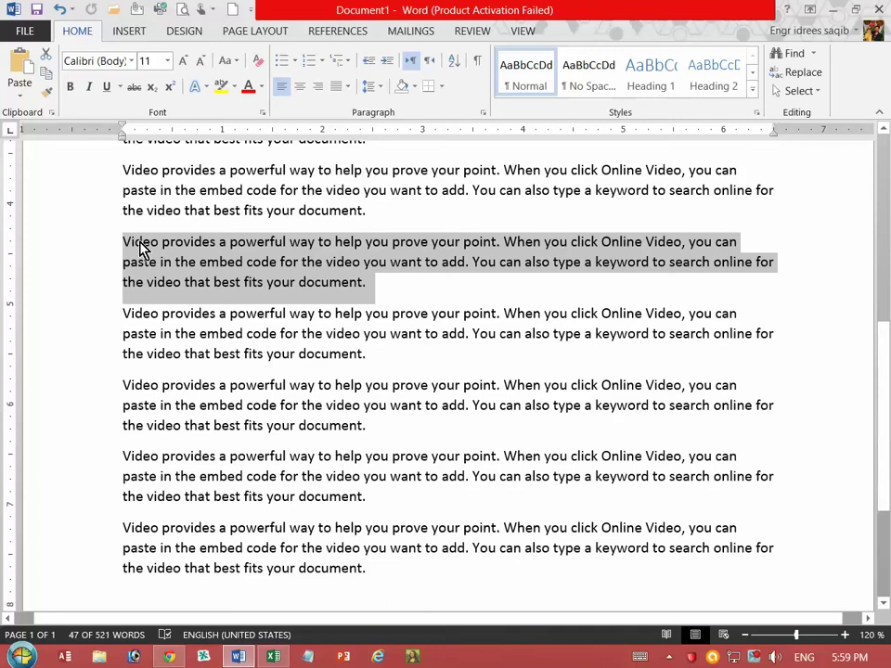
key(alt)
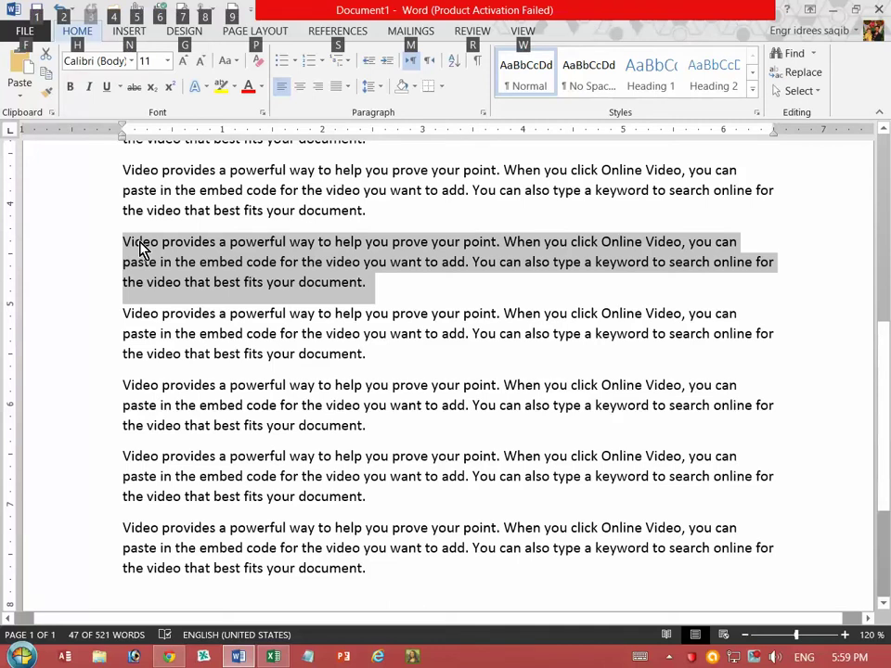
key(alt)
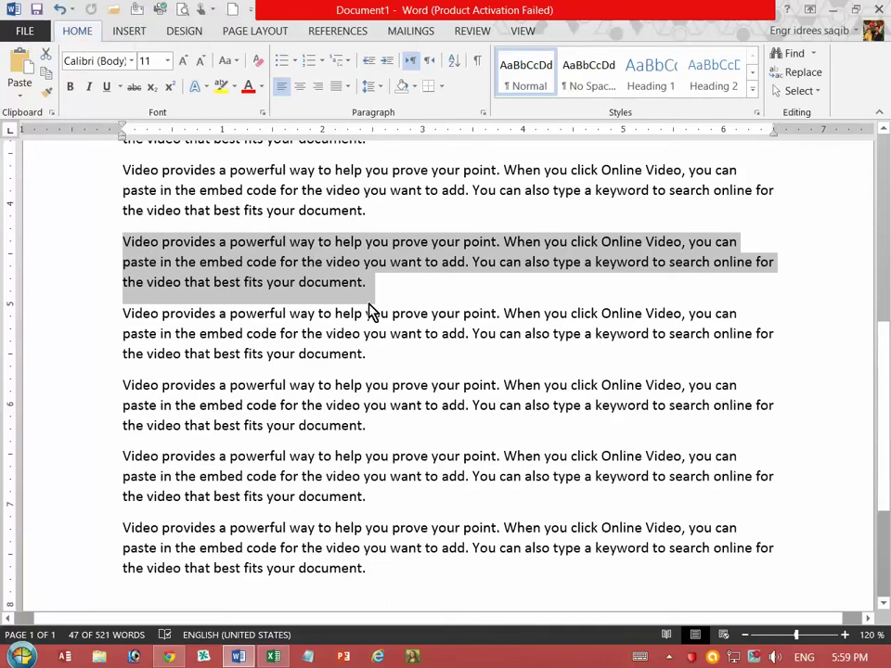
click(398, 285)
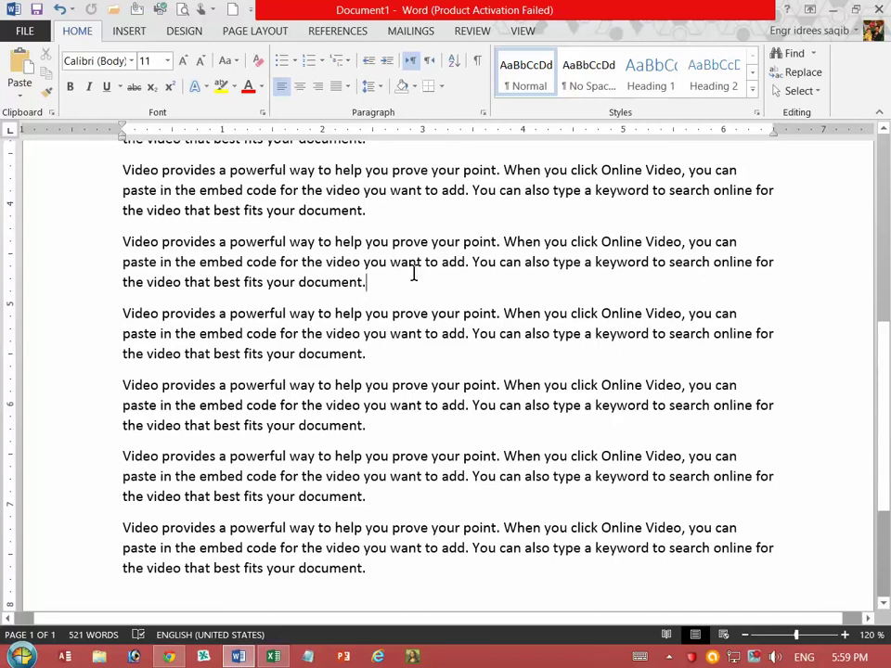
scroll(394, 272, up, 8)
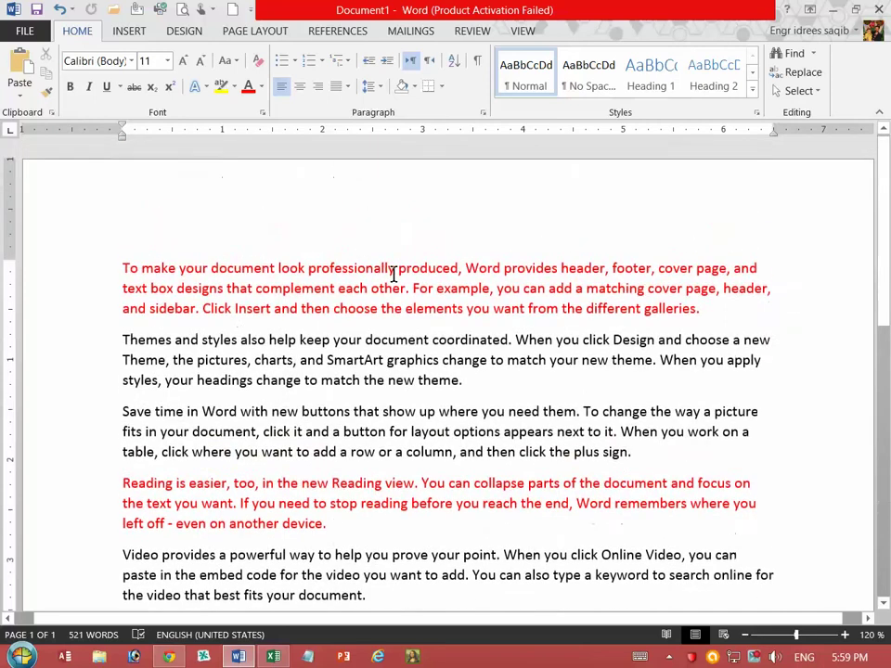
scroll(386, 296, down, 10)
scroll(389, 312, down, 1)
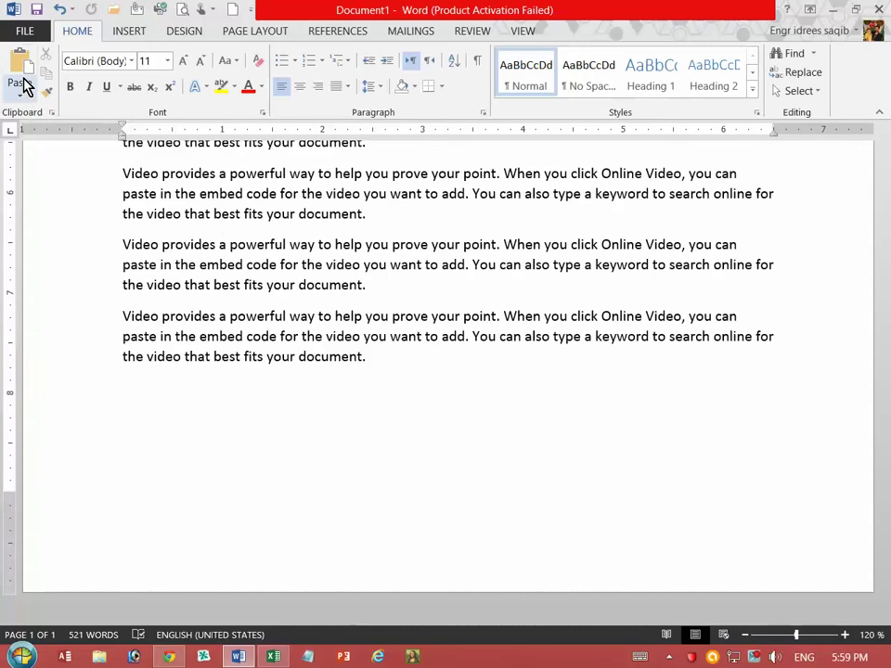
scroll(353, 269, up, 4)
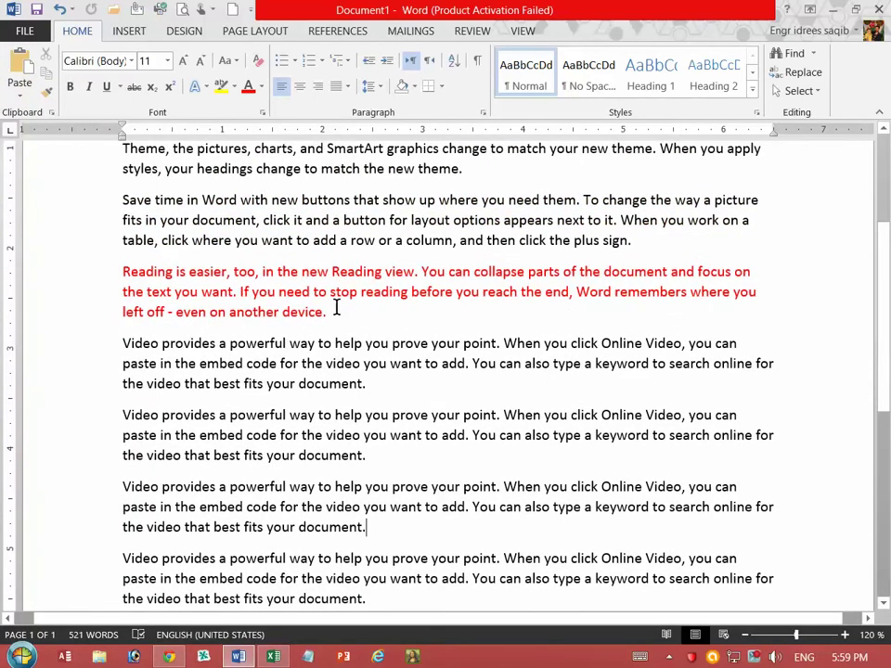
scroll(362, 311, up, 4)
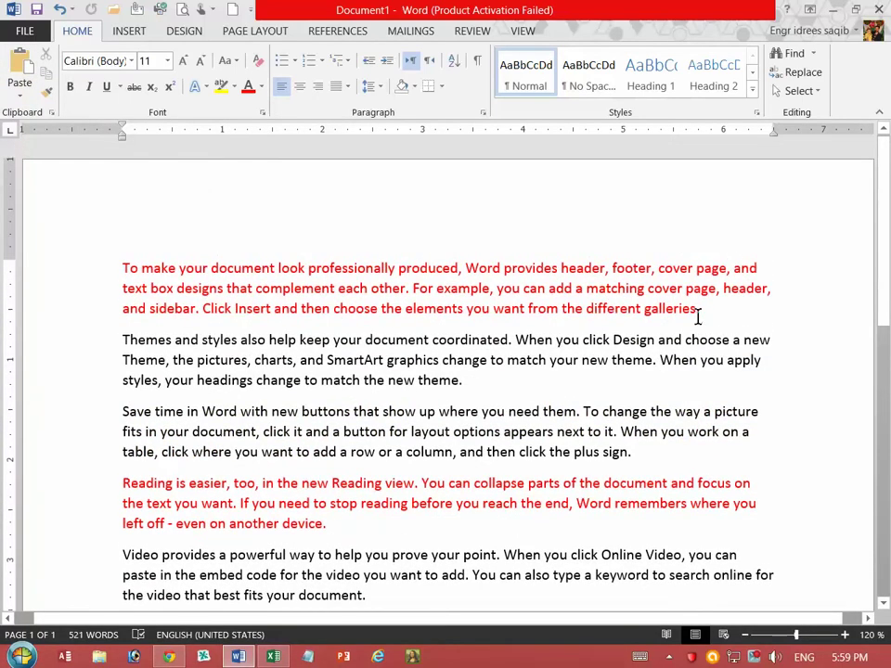
Copy the red 'To make your document…' paragraph
drag(699, 317, 127, 264)
right_click(267, 307)
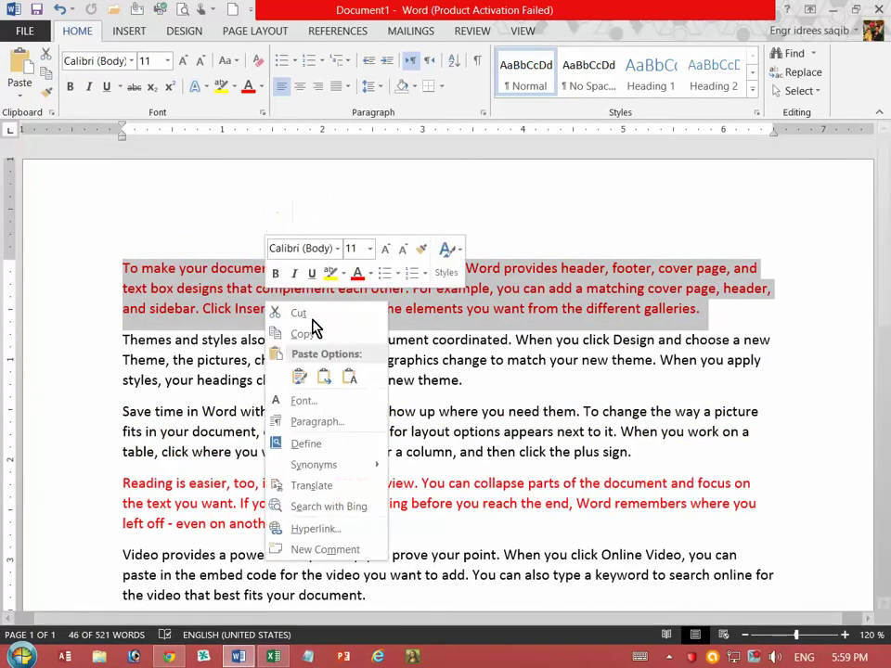
click(314, 334)
Paste it at the document end as a Microsoft Word Document Object
scroll(348, 387, down, 10)
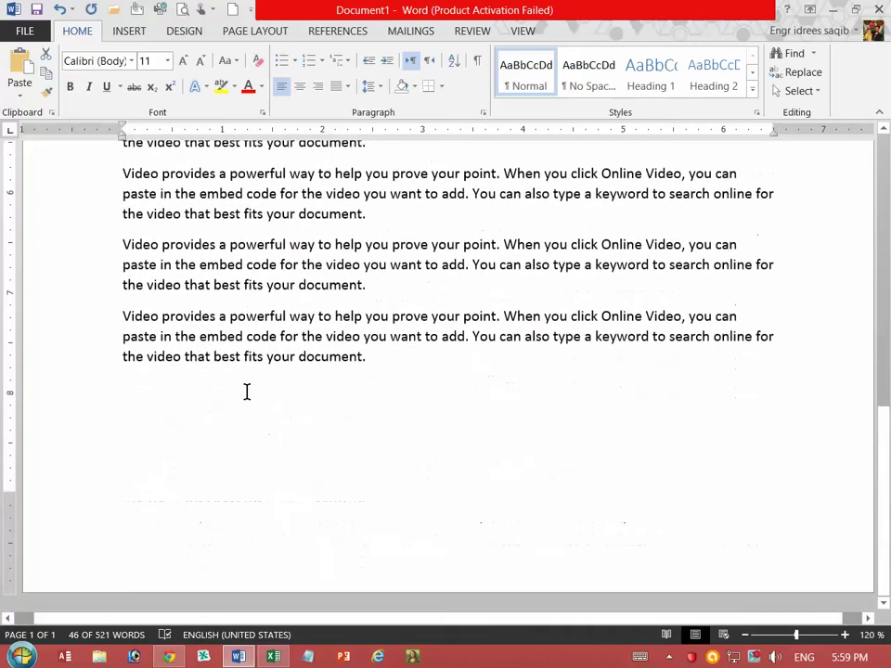
click(247, 392)
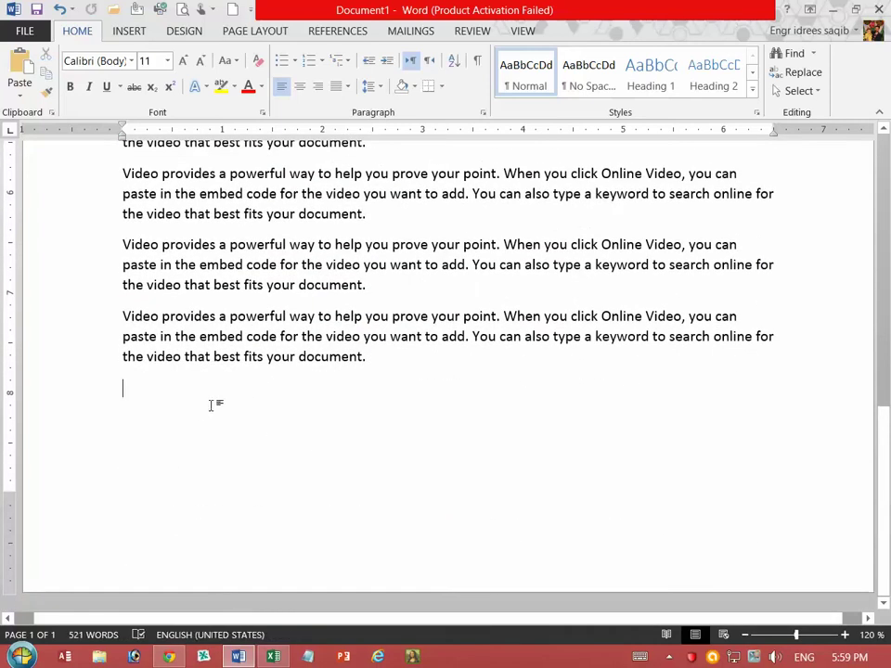
key(ctrl+alt+v)
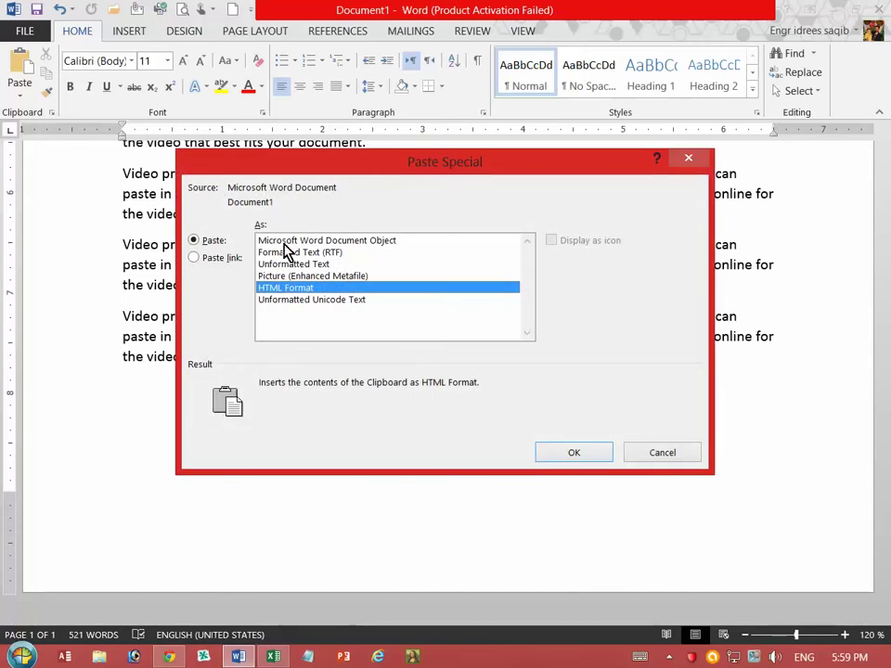
click(346, 242)
click(577, 453)
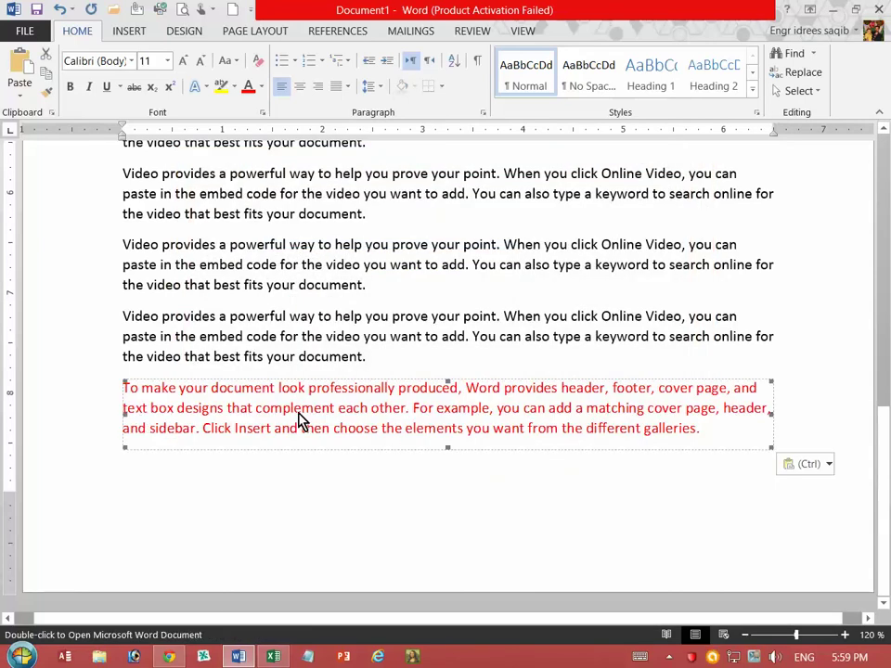
Edit the embedded paragraph object so its text turns grey, then return to the document body
double_click(301, 416)
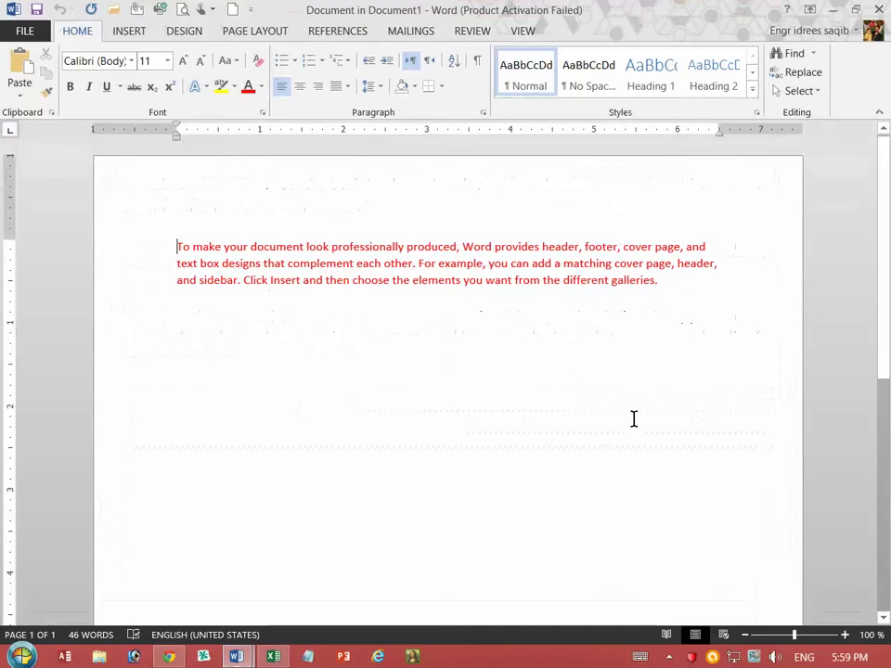
double_click(37, 247)
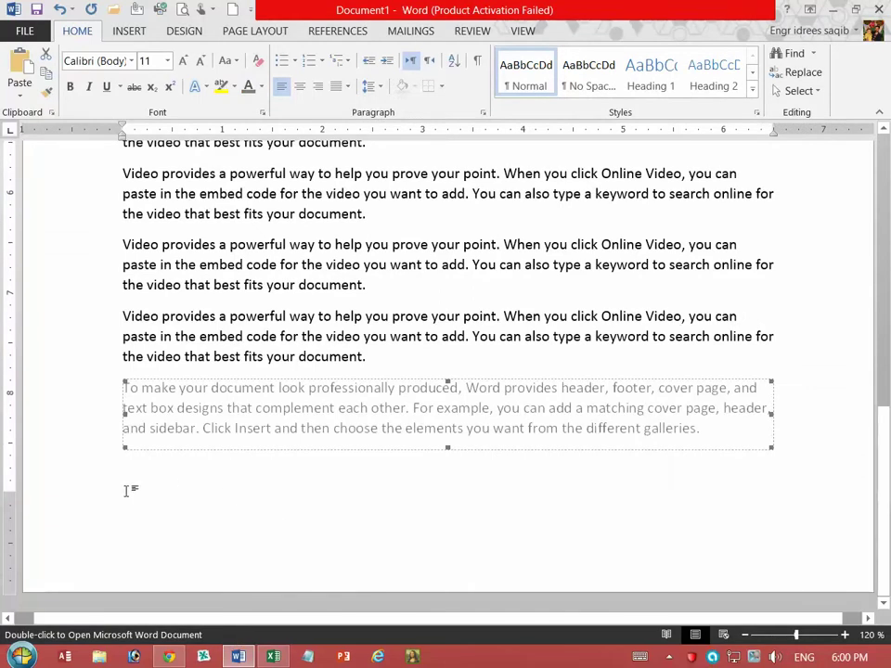
double_click(128, 501)
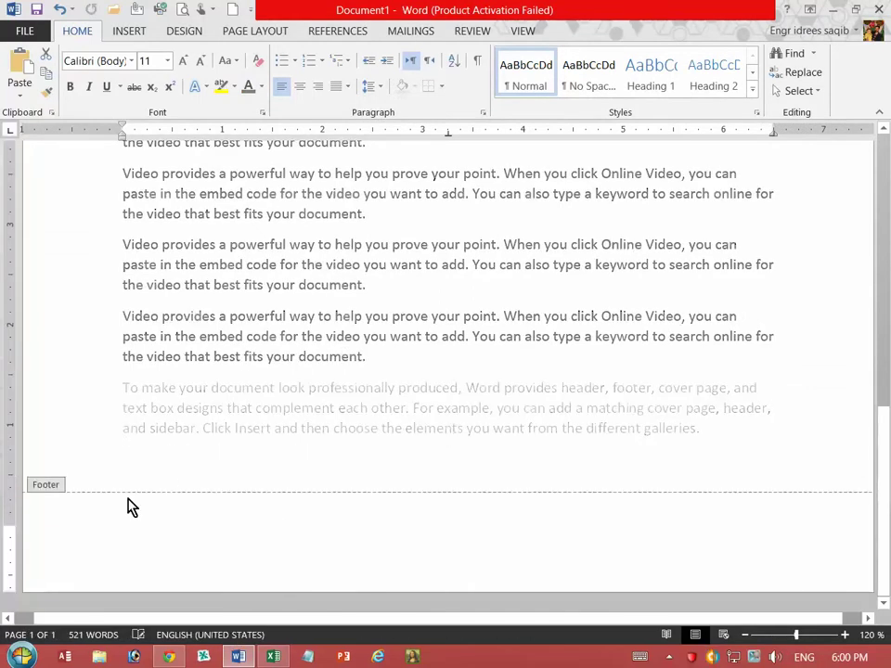
double_click(194, 471)
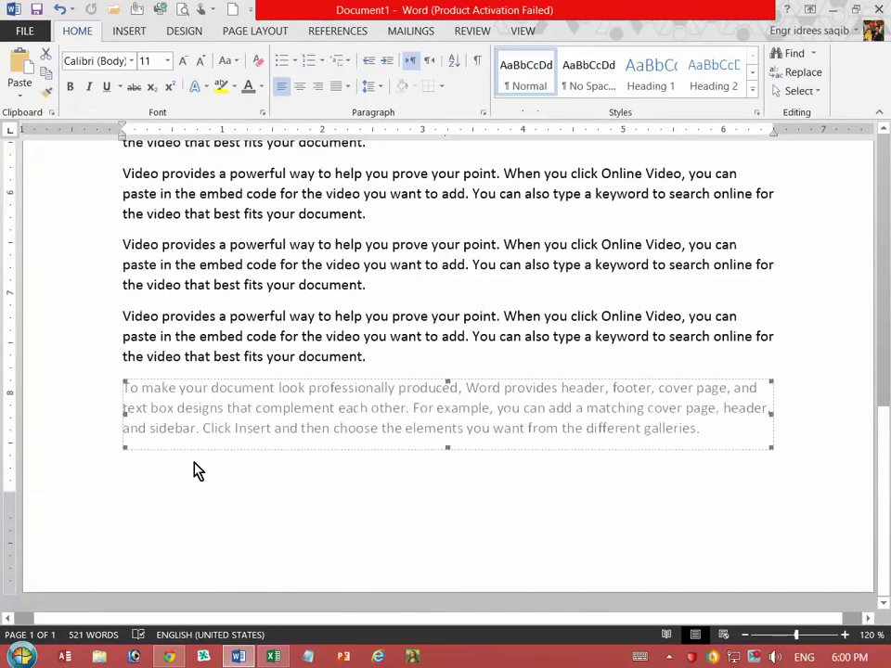
click(377, 371)
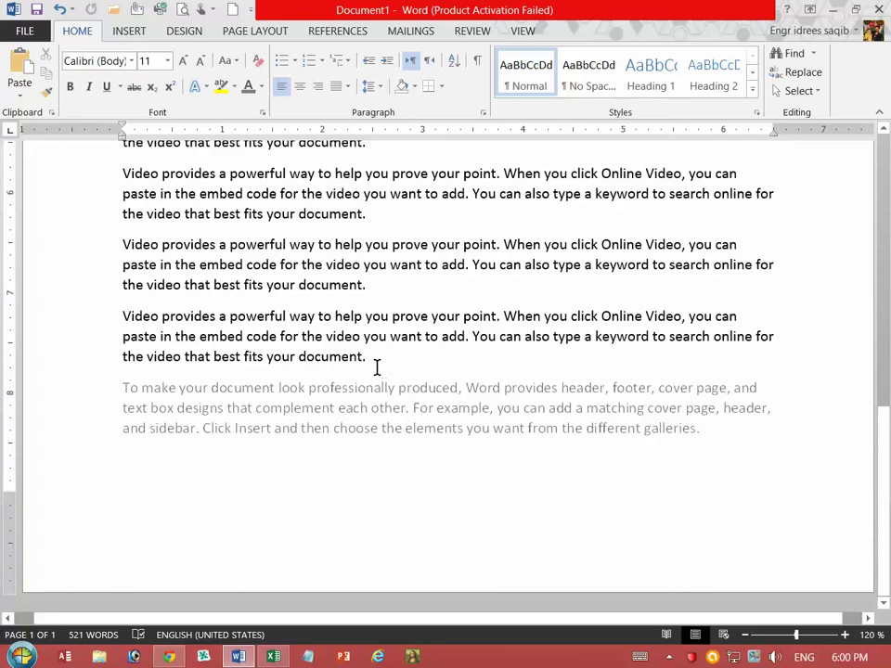
Insert a page break after the last paragraph and delete the grey embedded object
key(ctrl+Return)
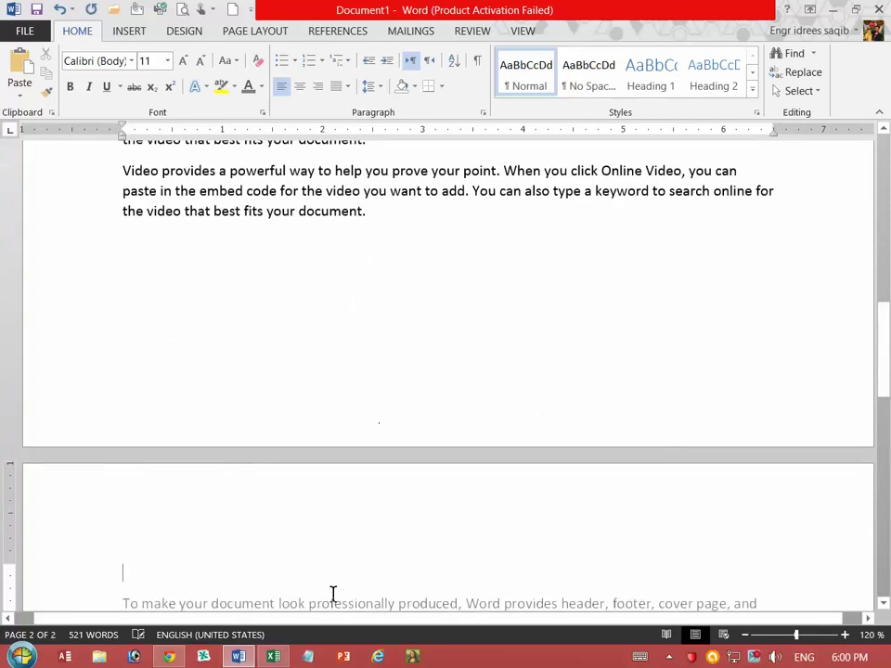
click(333, 602)
key(Delete)
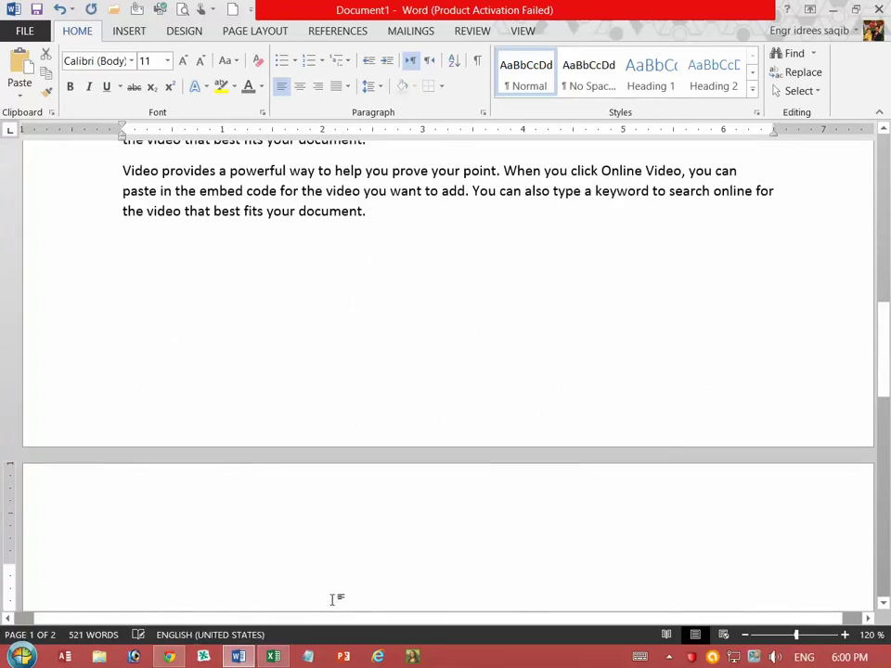
Paste the red paragraph on the new page as Formatted Text (RTF), then type 'v' below
scroll(333, 600, down, 5)
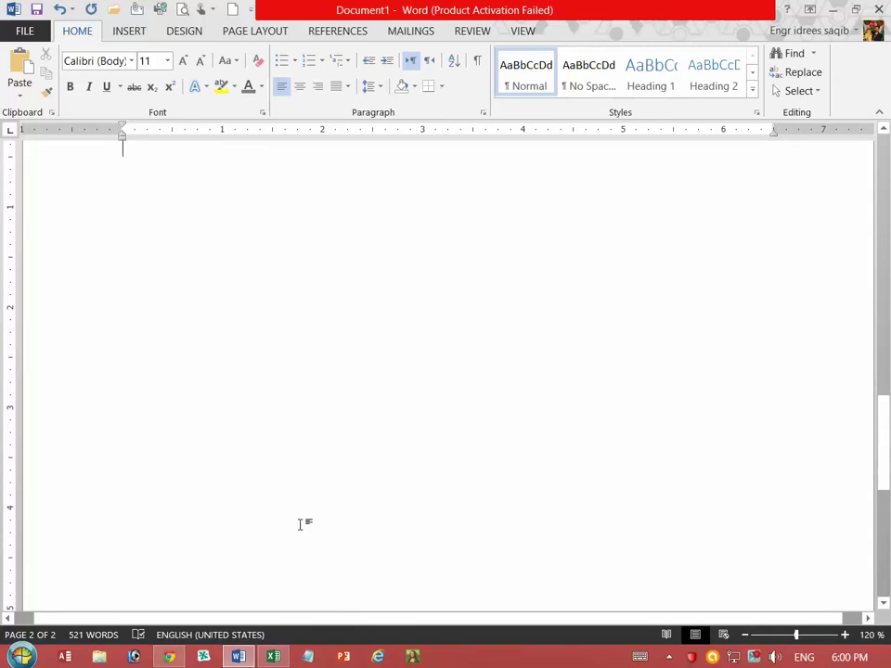
key(ctrl+alt+v)
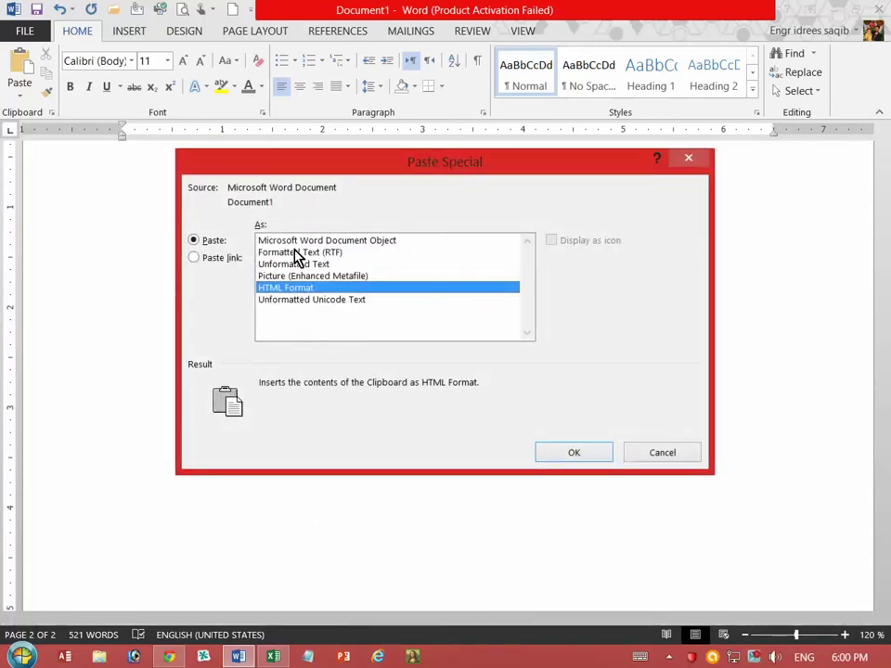
click(295, 252)
click(562, 454)
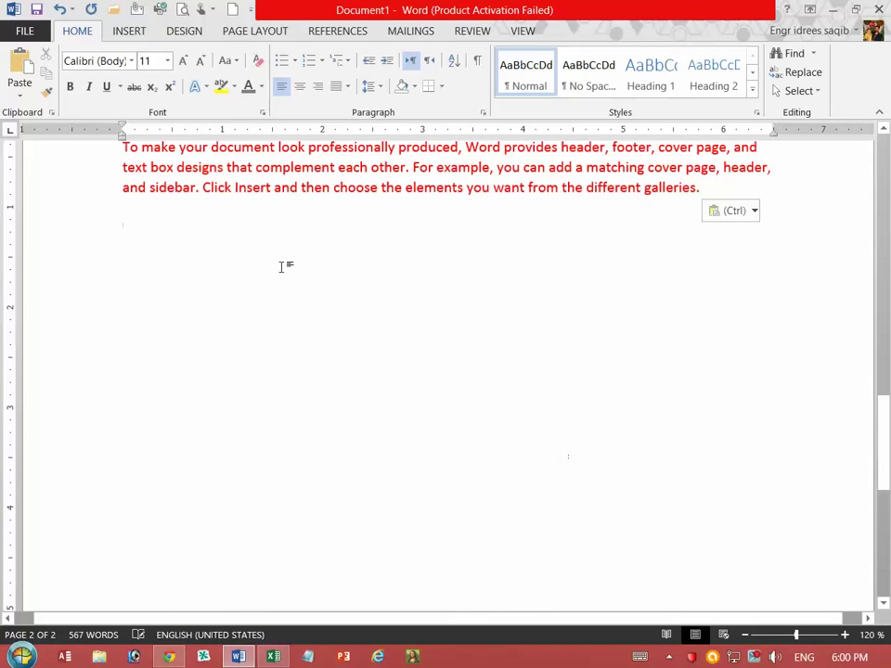
drag(257, 175, 366, 169)
click(167, 223)
text(v)
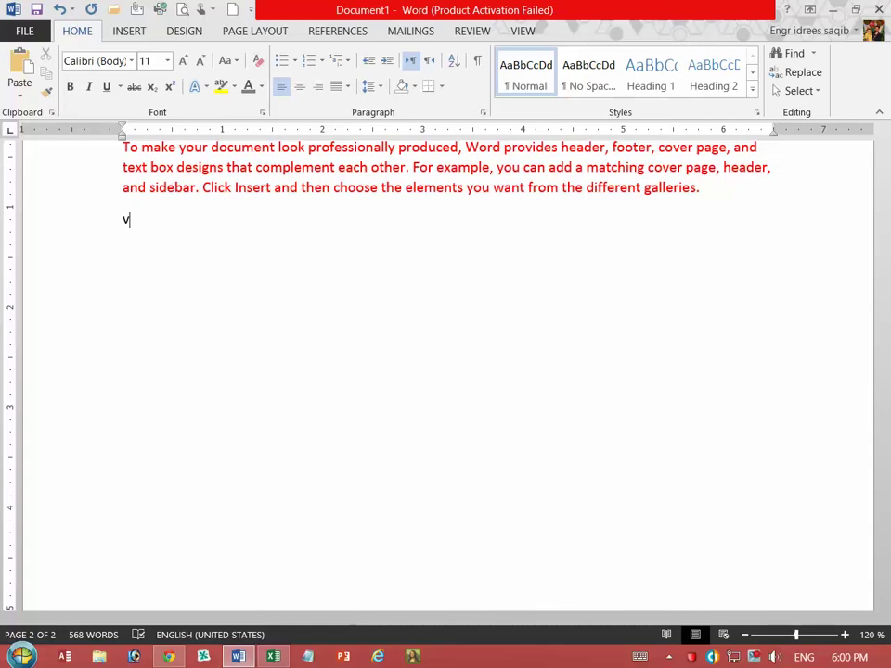
Paste the paragraph as Unformatted Text on page two
key(ctrl+alt+v)
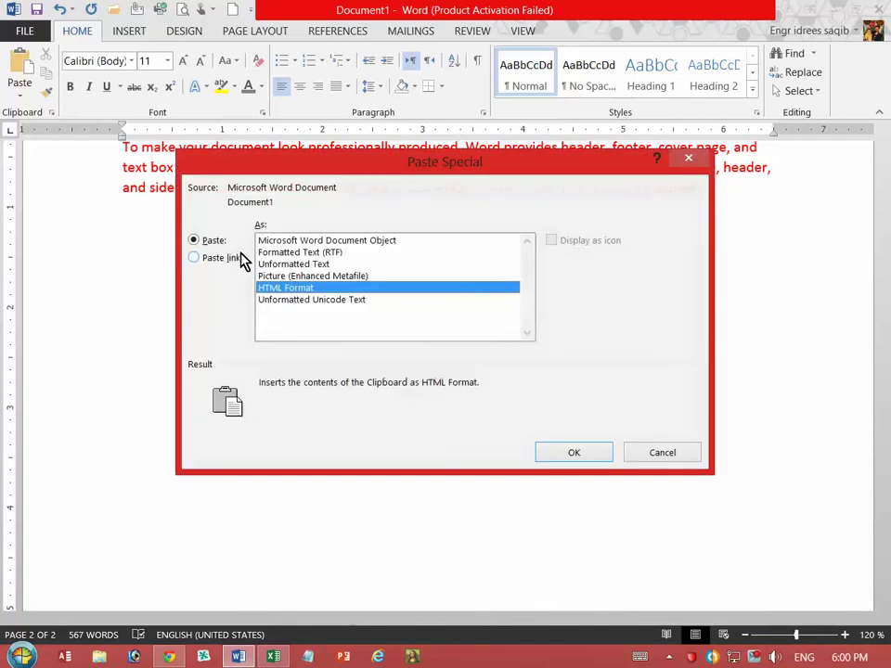
key(Up)
key(Up)
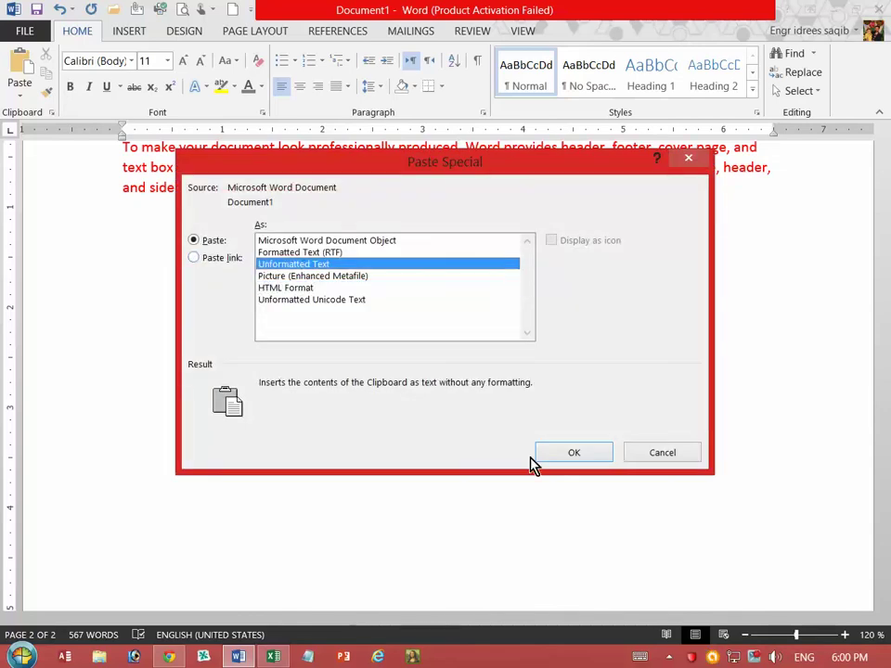
click(543, 453)
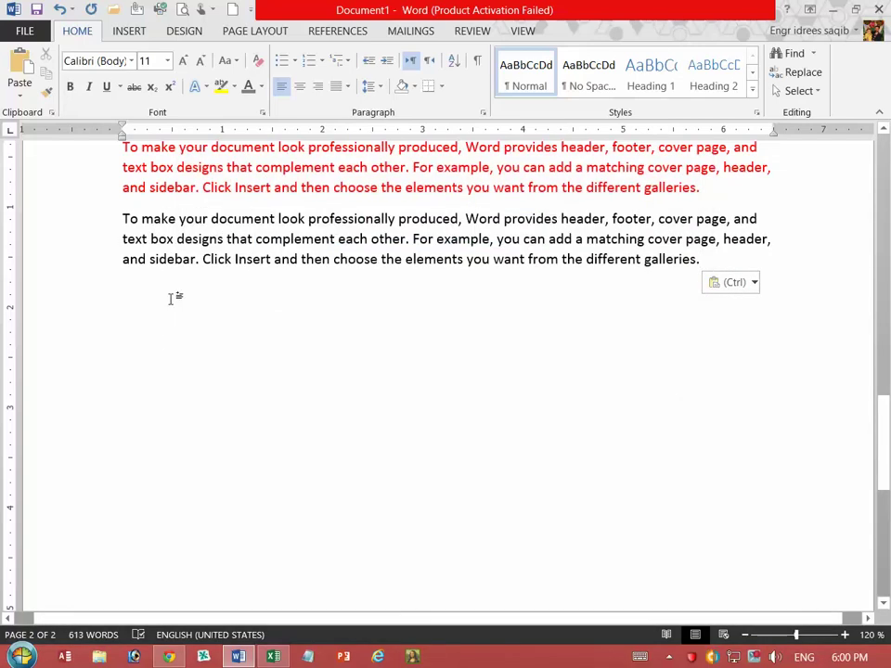
click(134, 316)
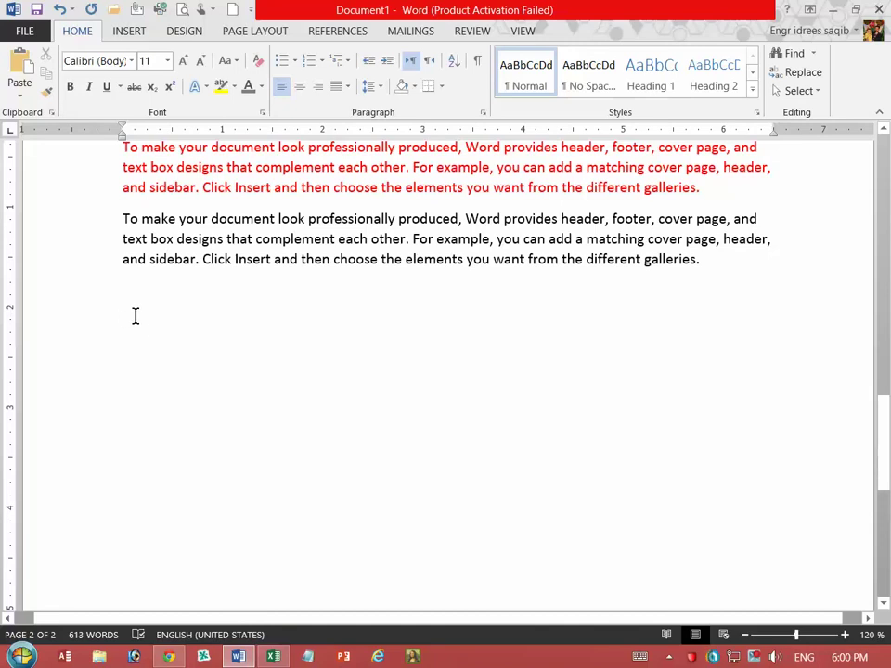
Paste the paragraph as a picture and stretch the picture taller
key(ctrl+alt+v)
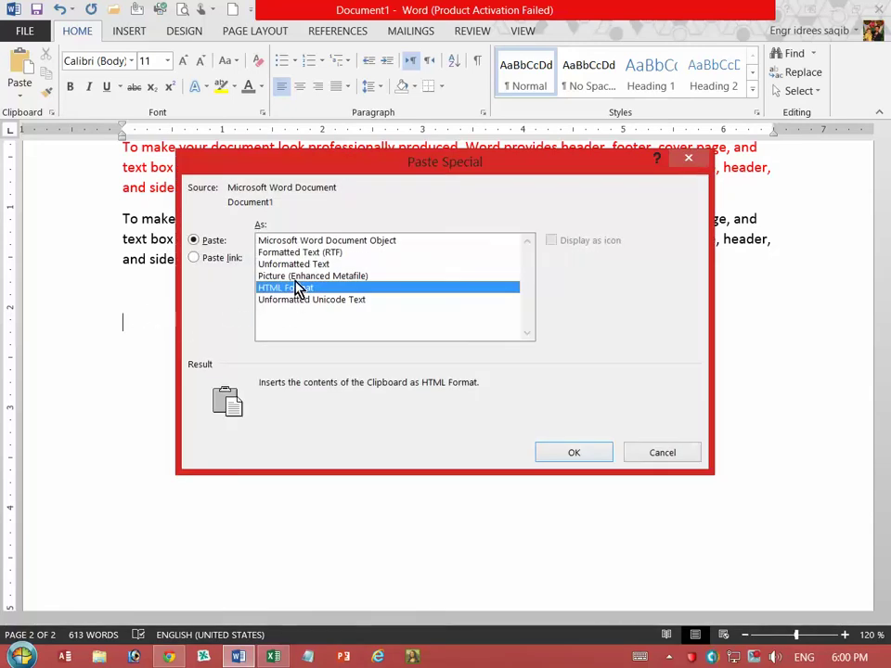
click(296, 276)
click(576, 455)
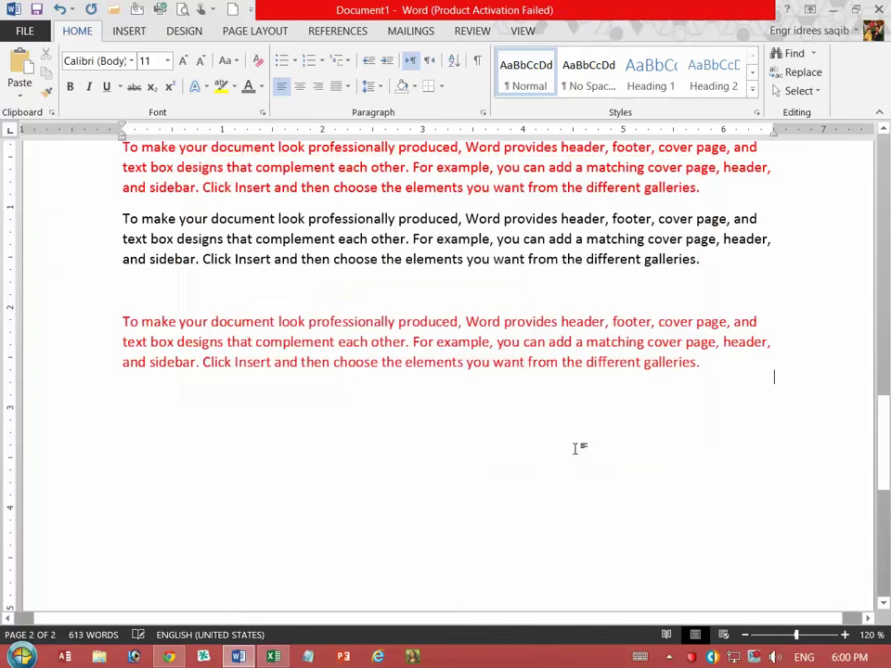
key(shift+Left)
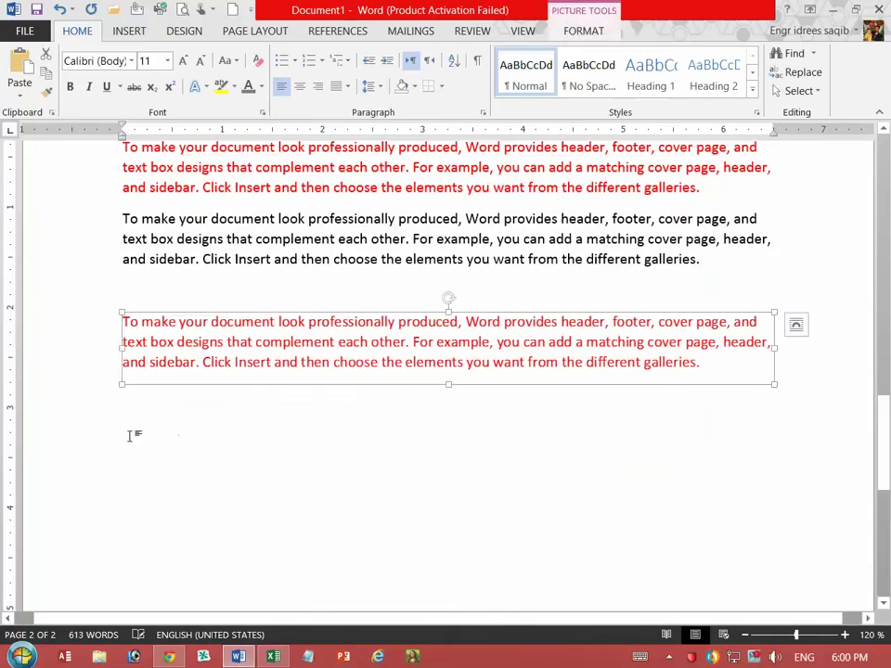
click(129, 433)
click(419, 371)
drag(447, 383, 449, 438)
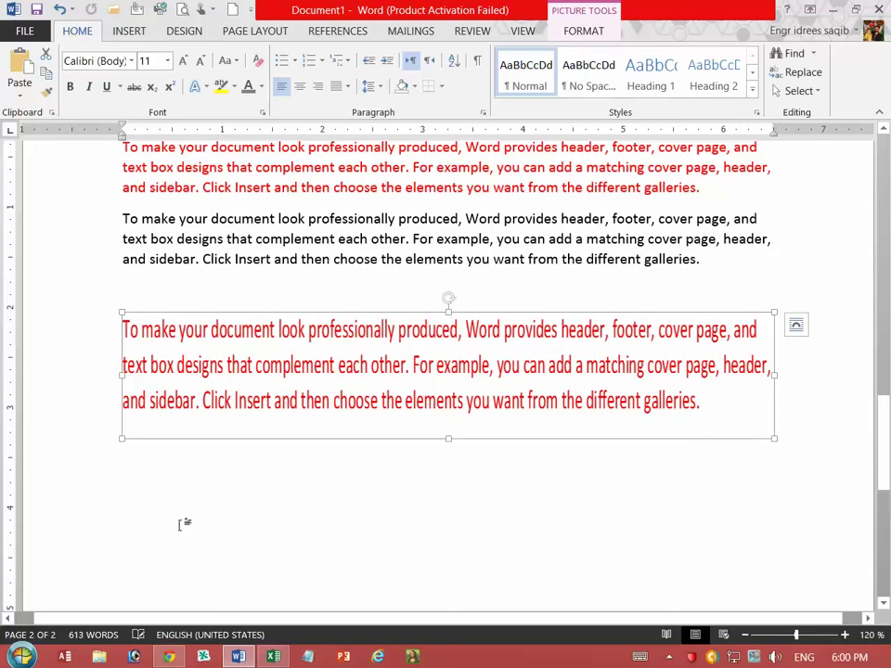
click(127, 492)
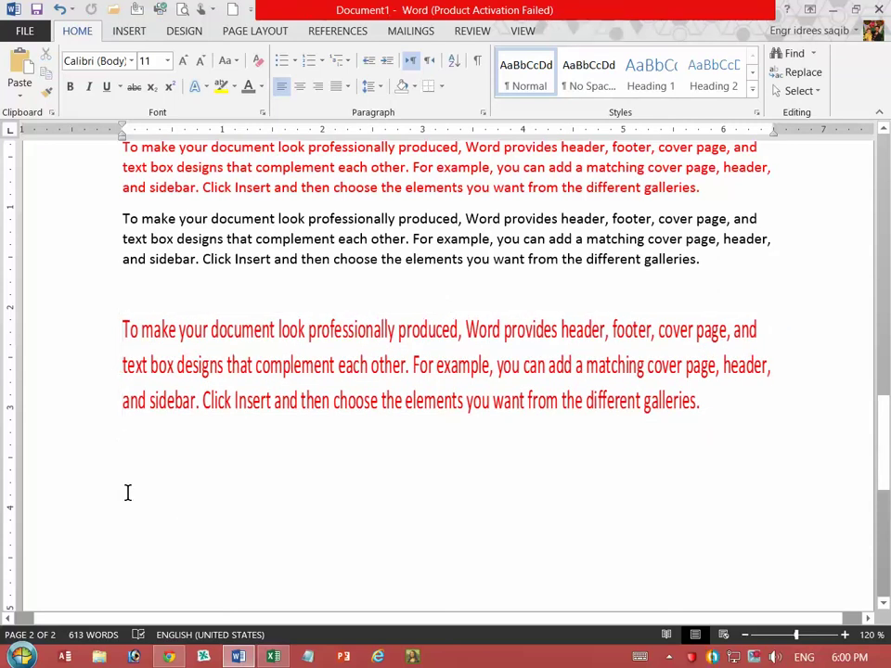
key(ctrl+alt+v)
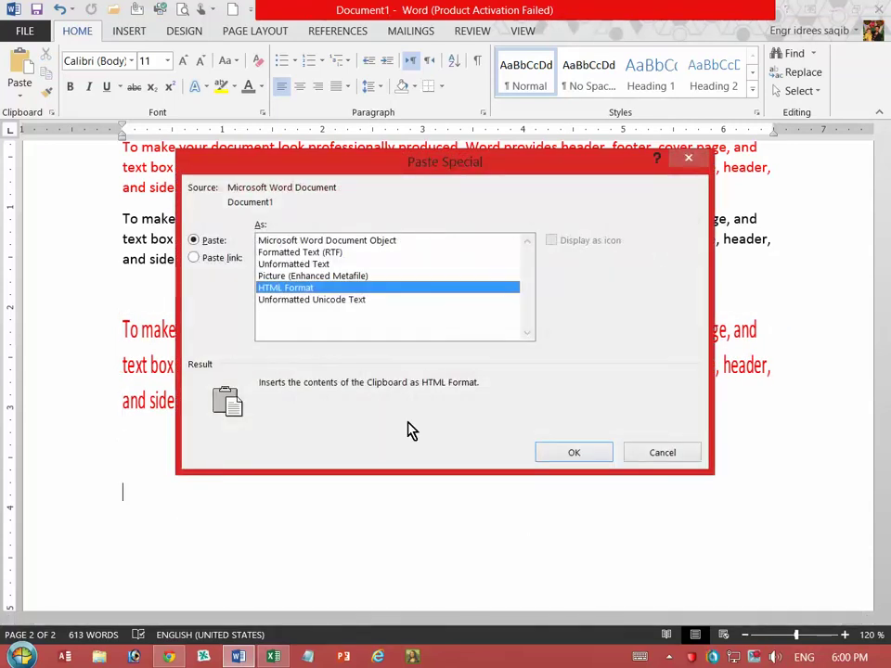
Paste the red paragraph in HTML Format below the picture
click(321, 300)
click(298, 288)
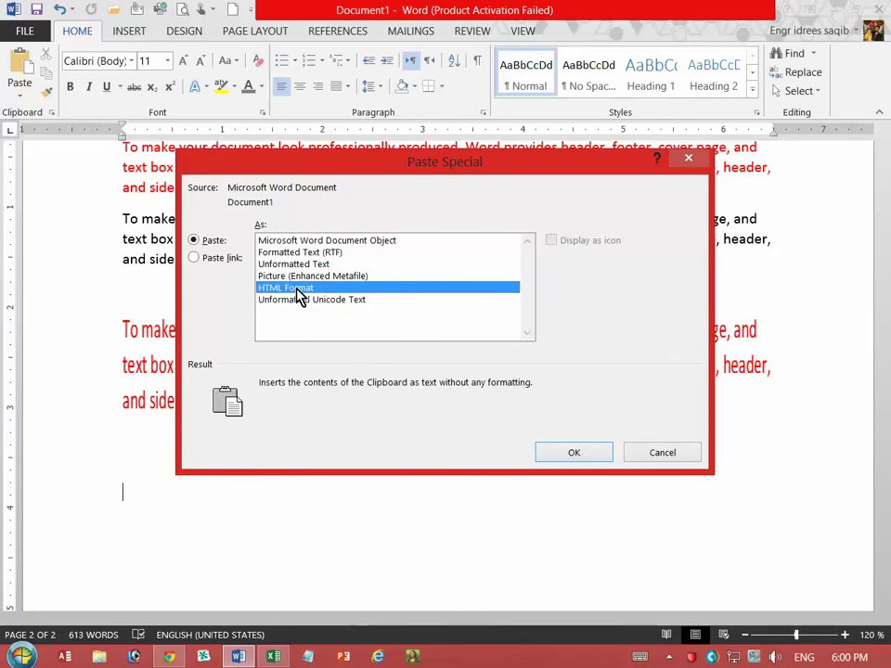
click(556, 449)
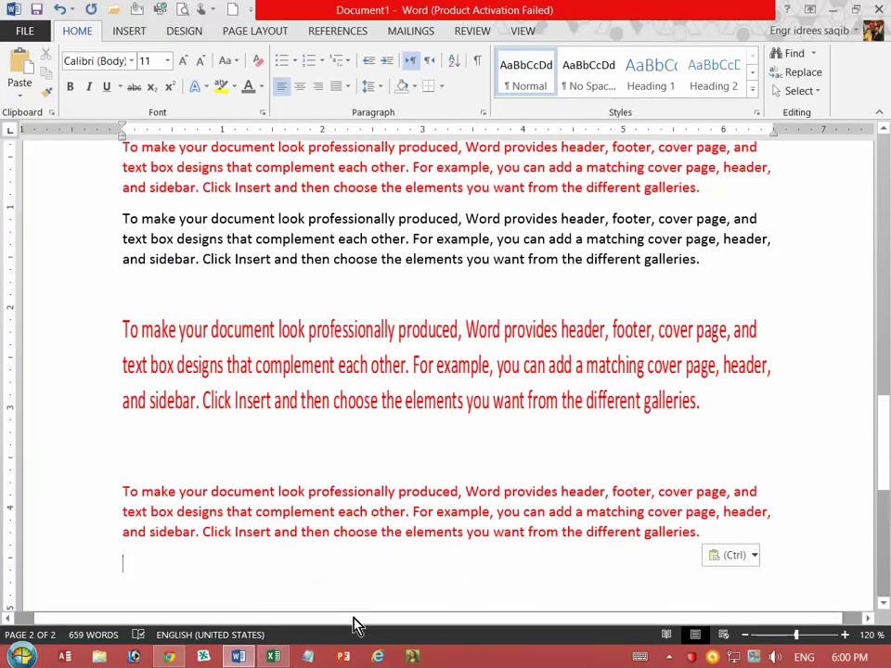
Try the Paste link formats in Paste Special, cancel, and bring up the Excel workbook
key(ctrl+alt+v)
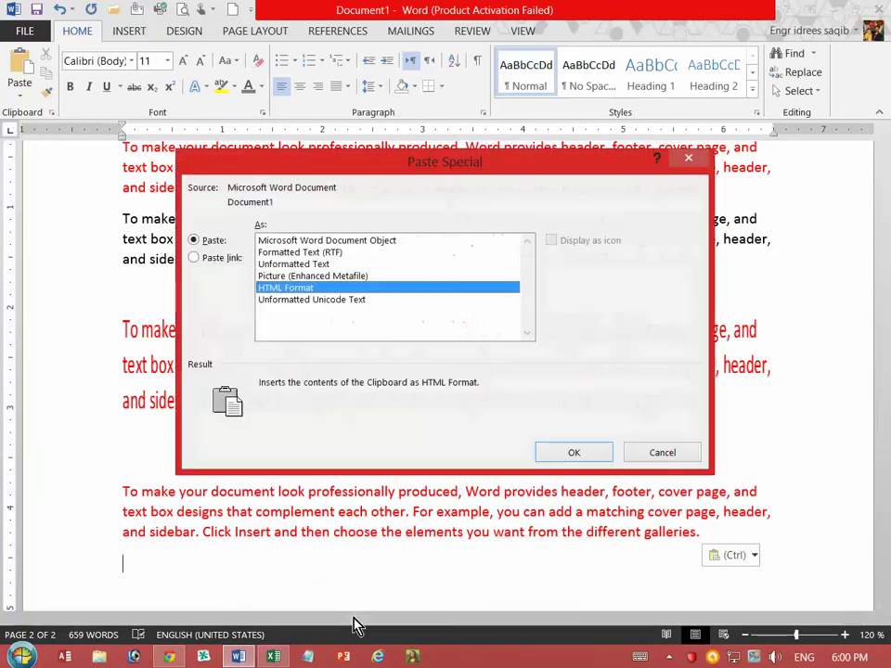
click(215, 260)
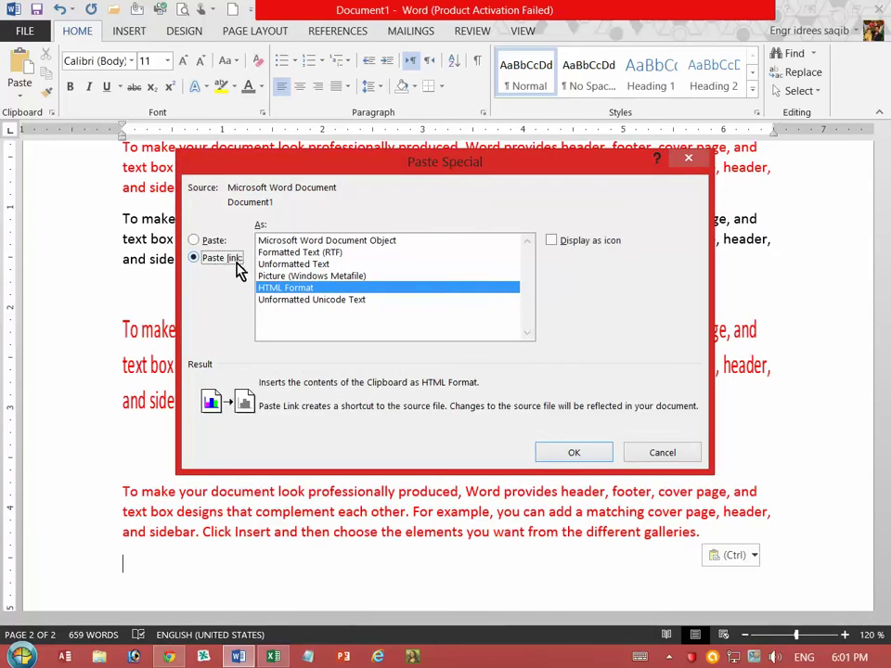
click(365, 253)
key(Up)
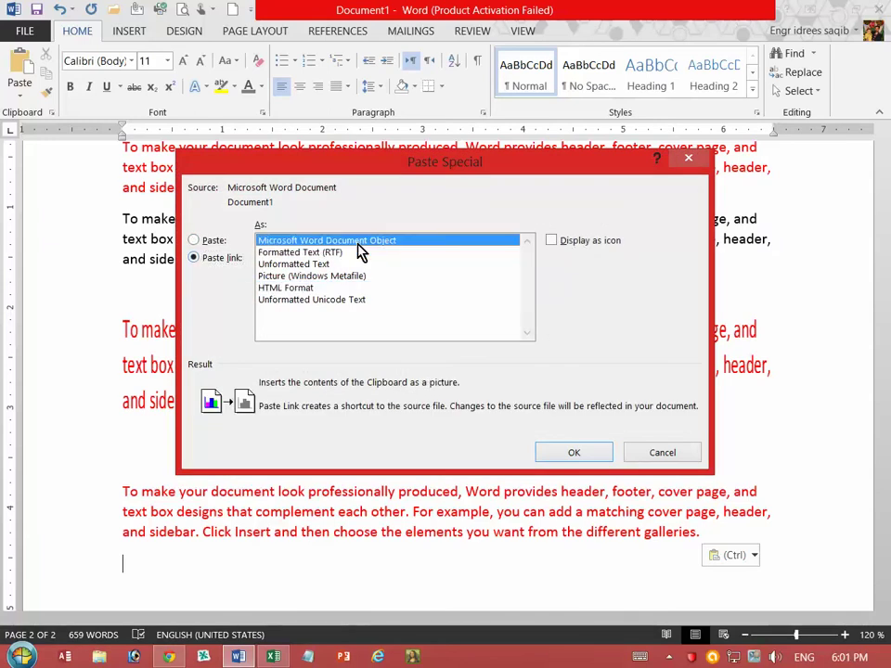
click(661, 453)
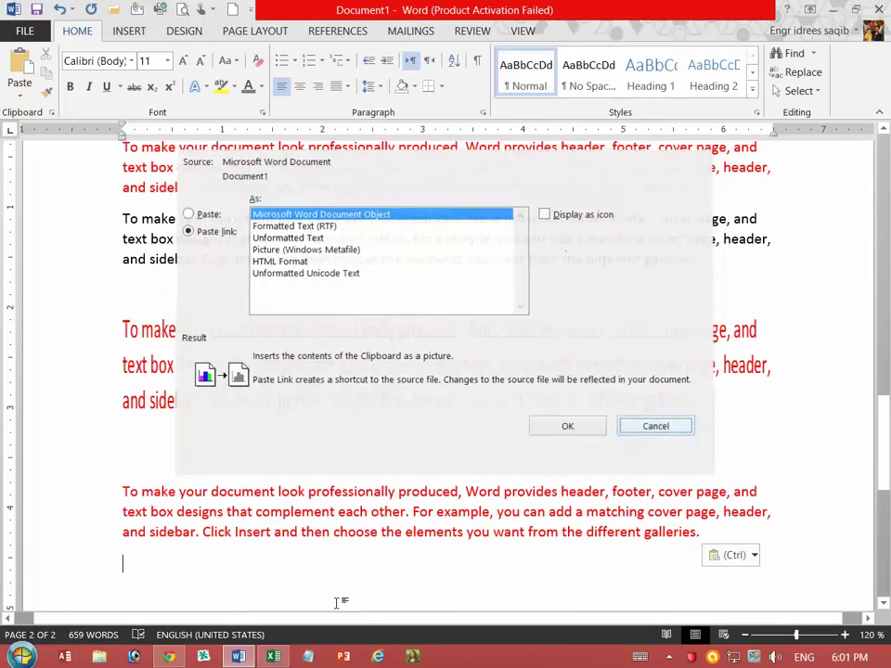
click(273, 657)
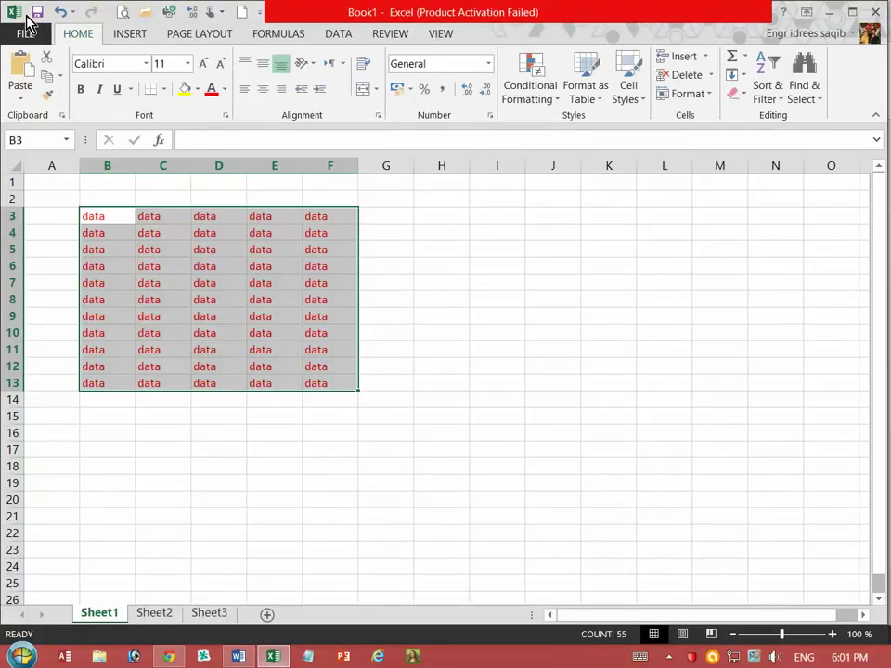
Copy the B3:F13 data range in Excel's Book1
right_click(214, 273)
click(242, 305)
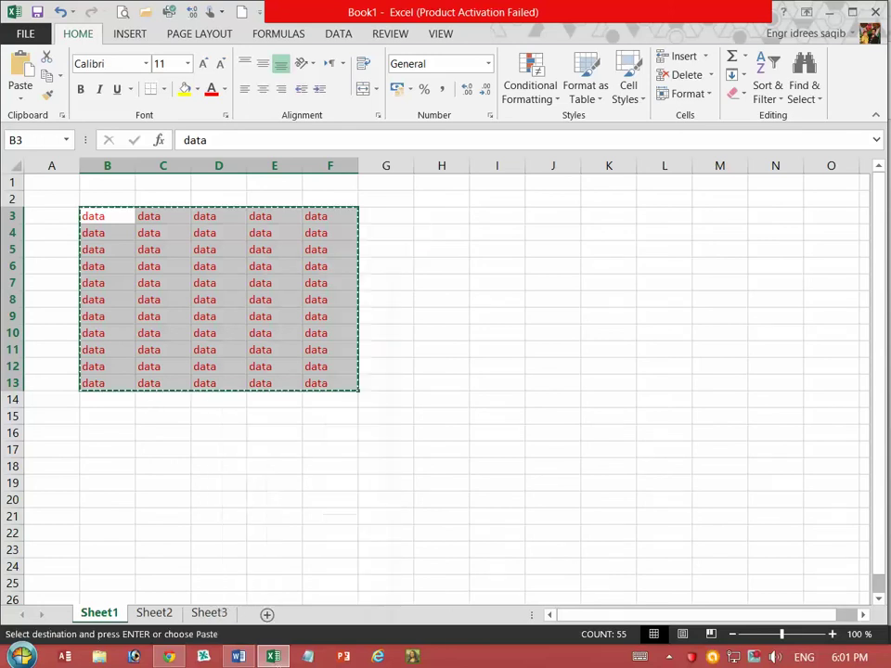
click(239, 657)
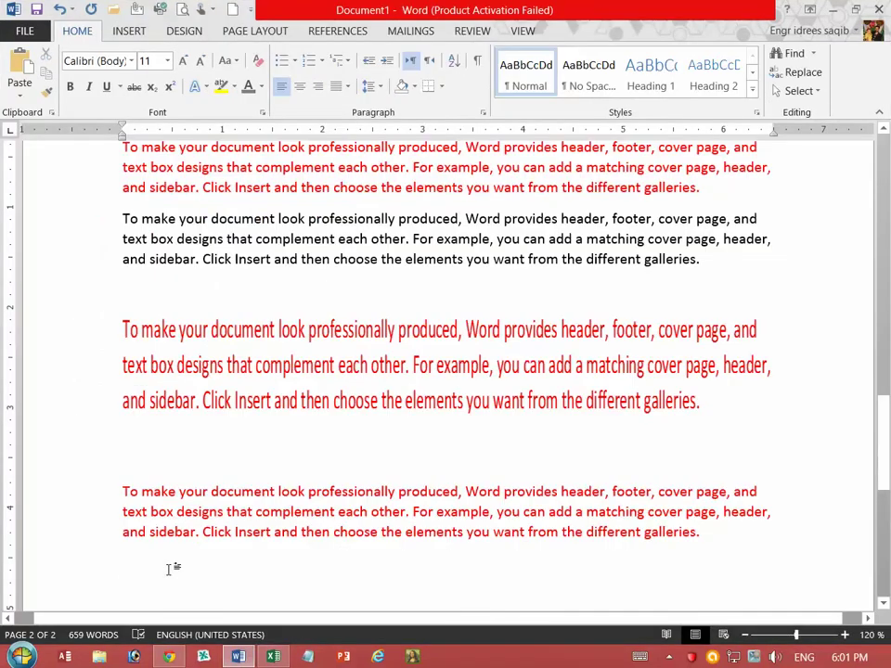
Paste the range into Word as a linked Microsoft Excel Worksheet Object
key(ctrl+alt+v)
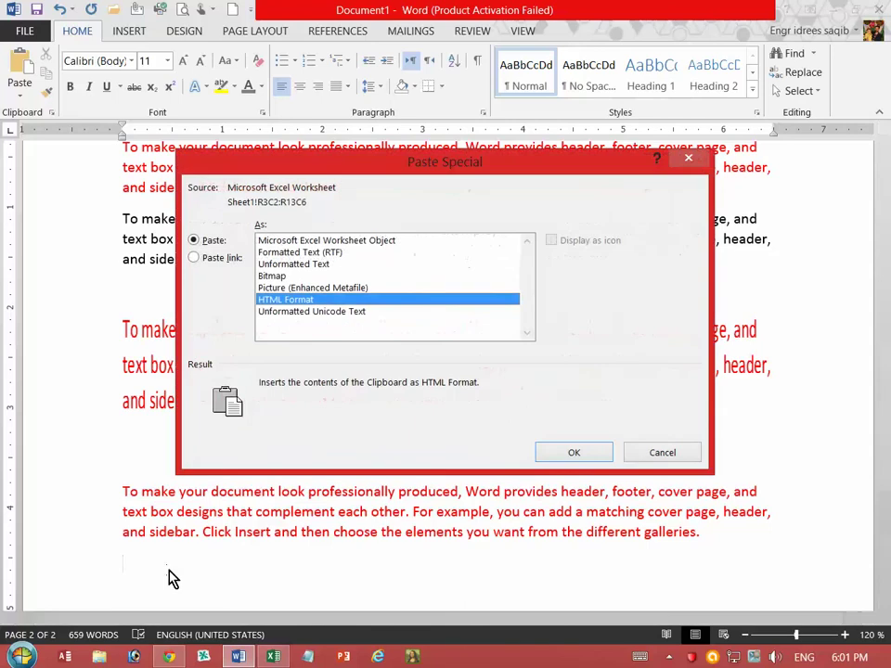
click(312, 252)
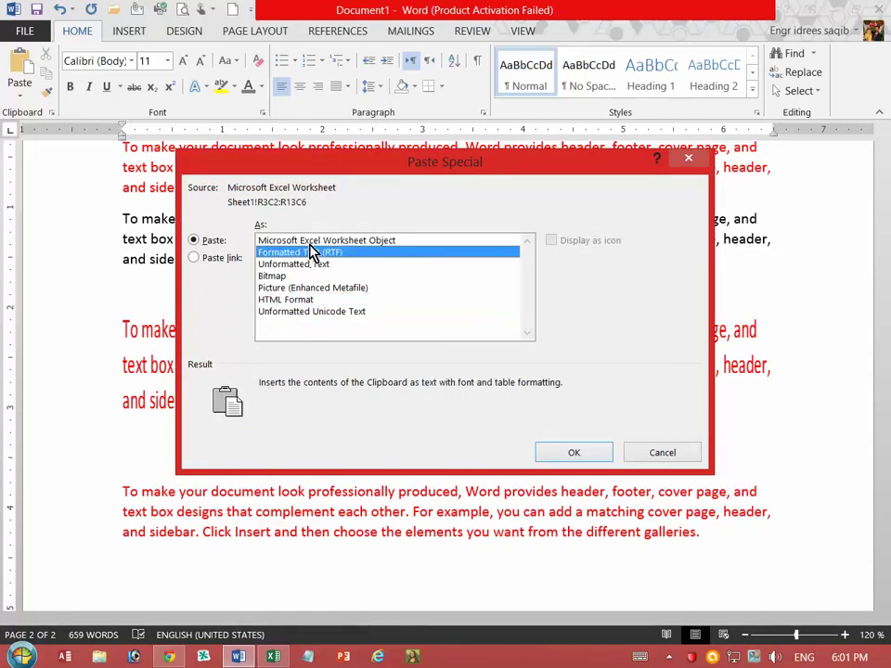
click(310, 242)
click(221, 259)
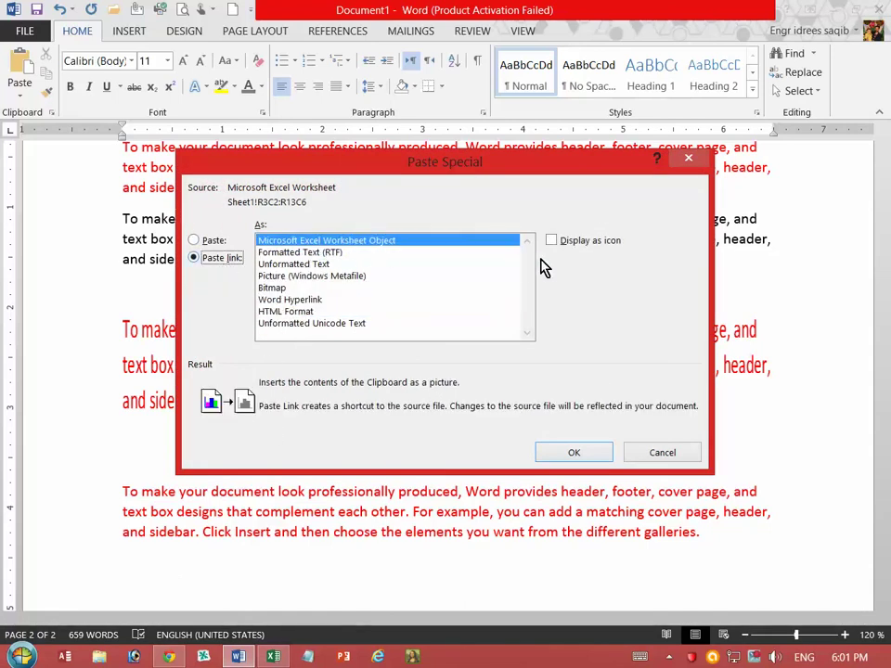
click(585, 453)
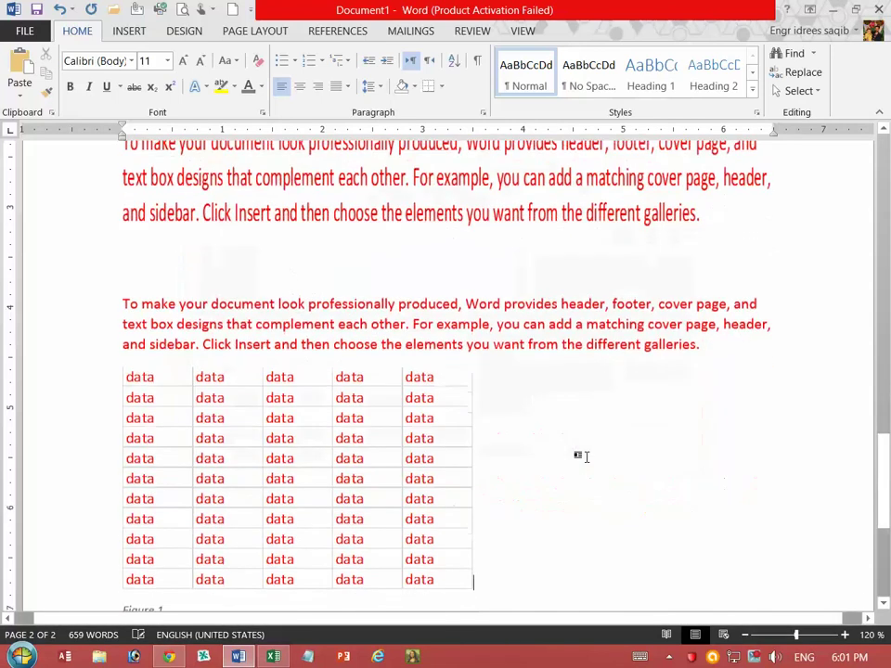
click(318, 482)
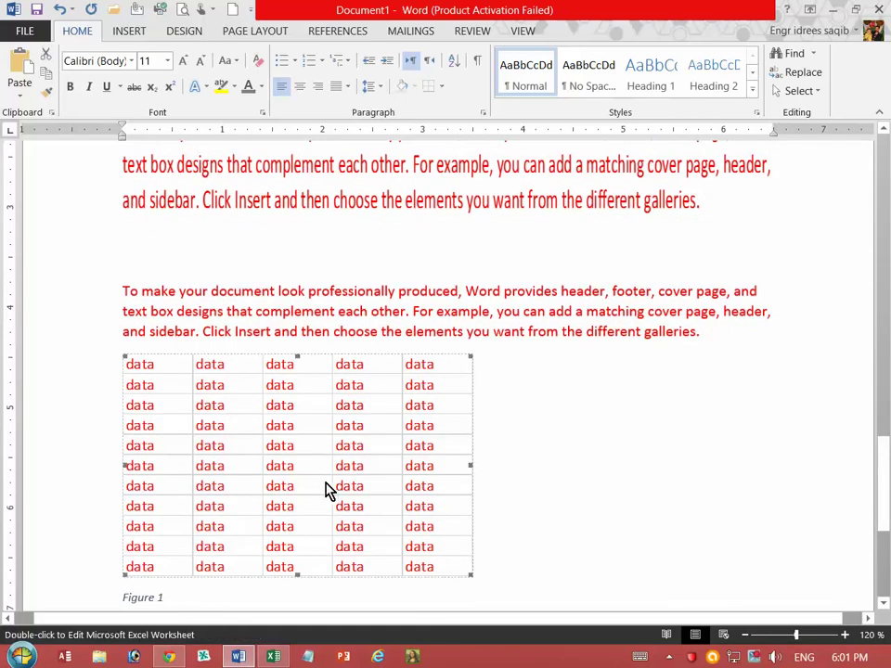
click(274, 659)
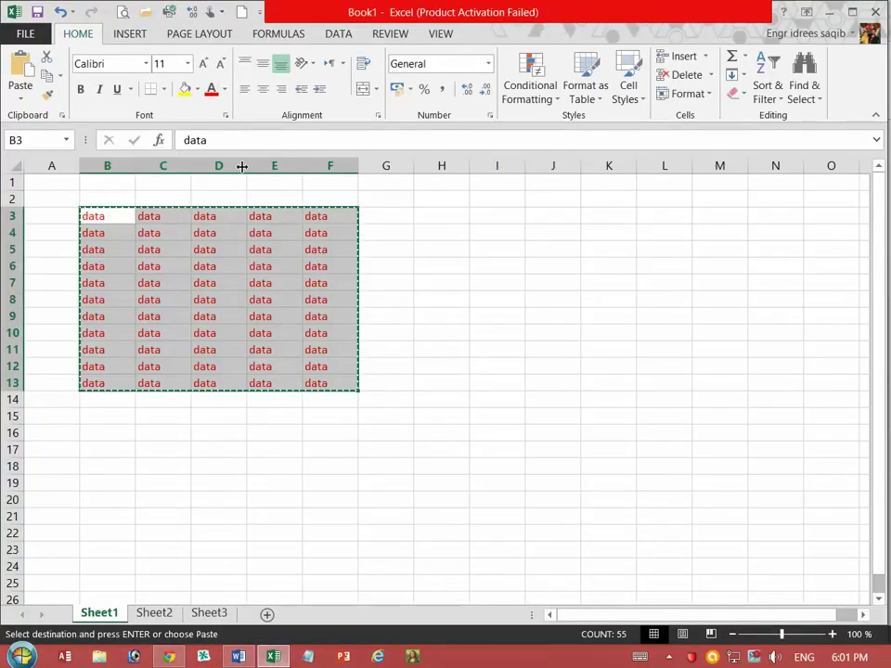
Colour the B3:F13 data text green in Excel, then close the workbook via the save prompt
click(226, 91)
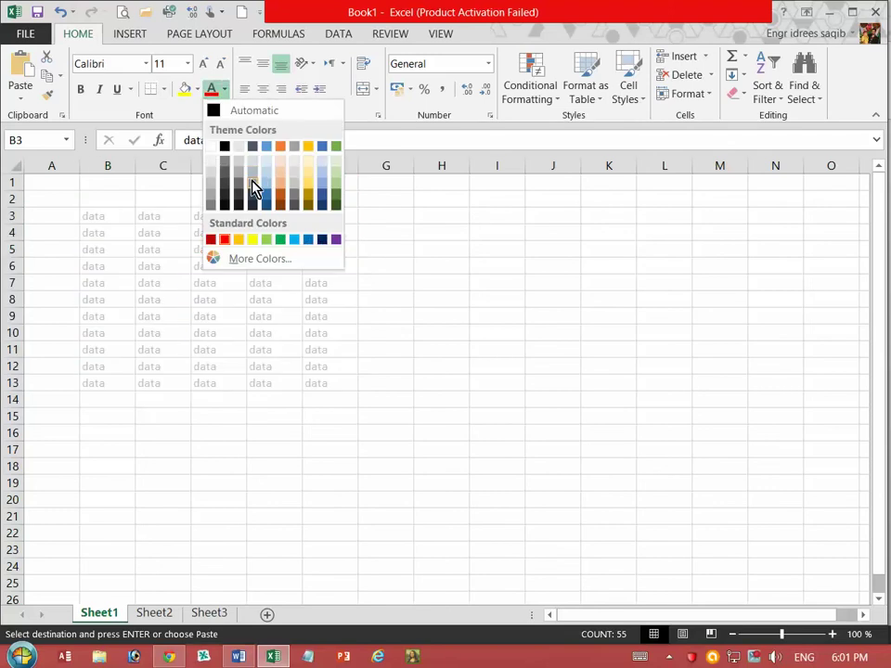
click(281, 239)
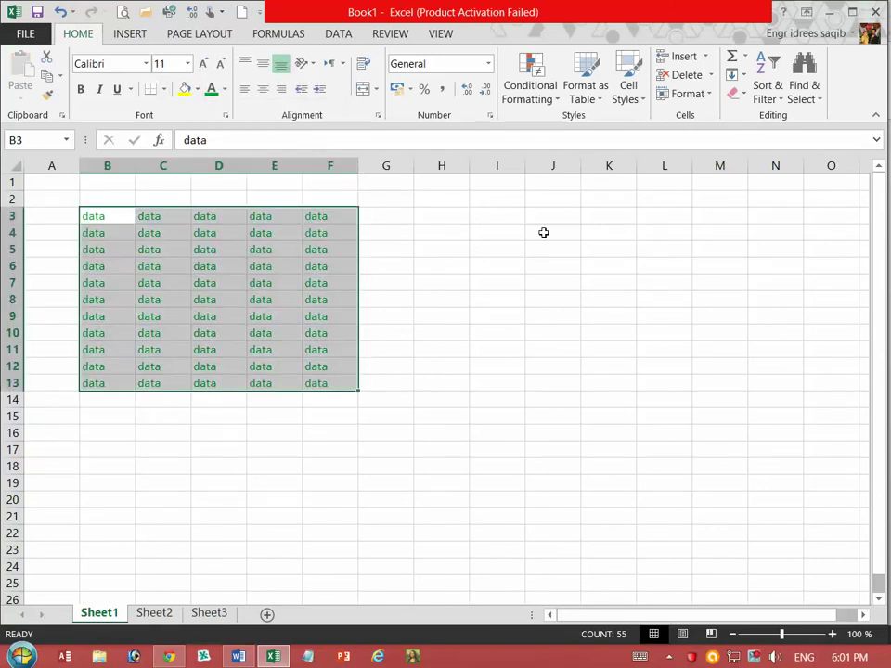
click(882, 13)
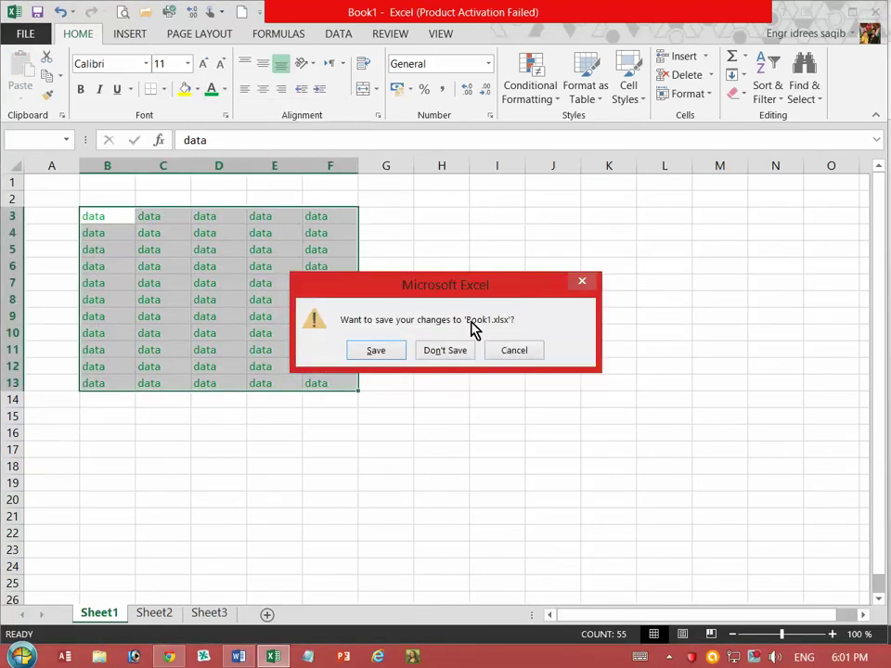
click(376, 351)
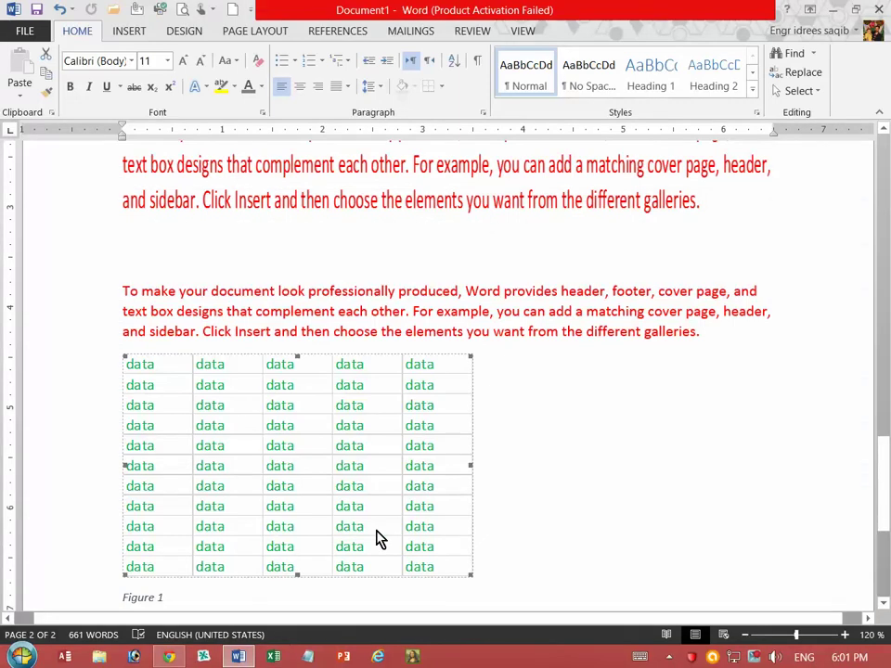